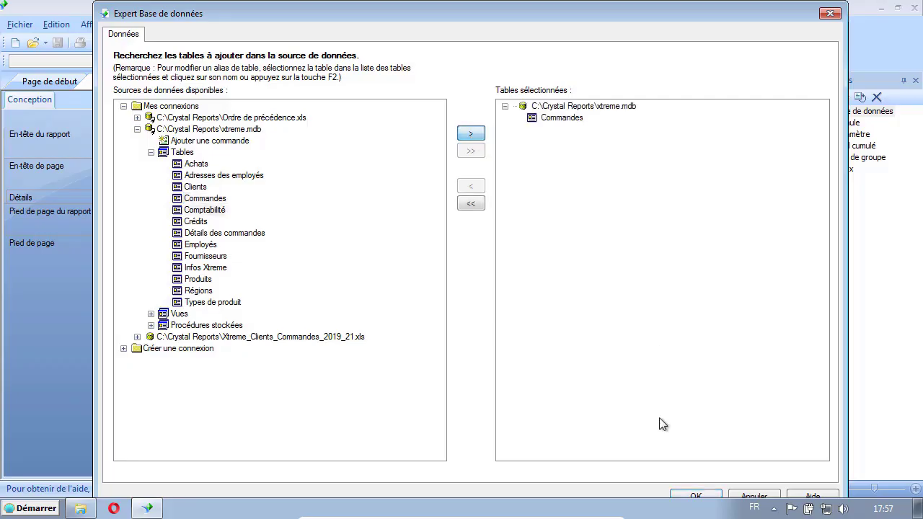
Confirm the Commandes table as the data source and insert its ID commande and Montant commande fields in the Détails section.
{"action": "left_click", "coordinate": [687, 496]}
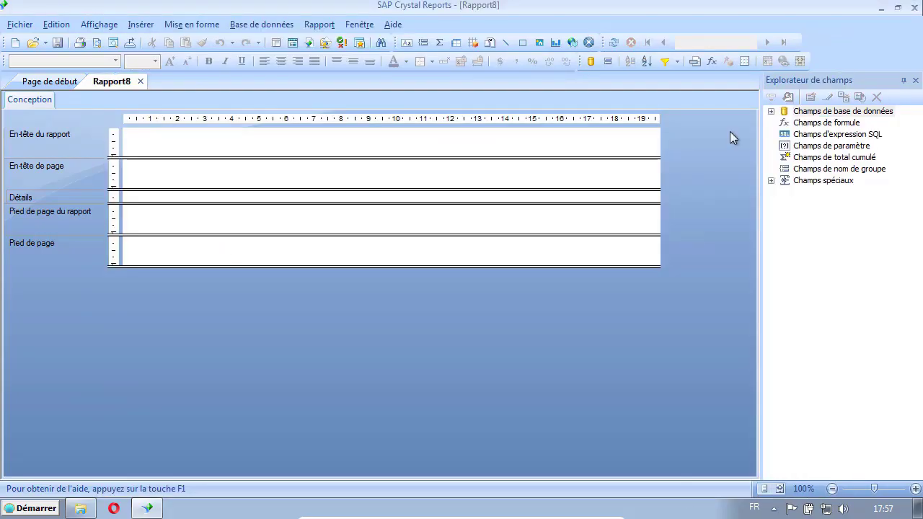
{"action": "left_click", "coordinate": [772, 112]}
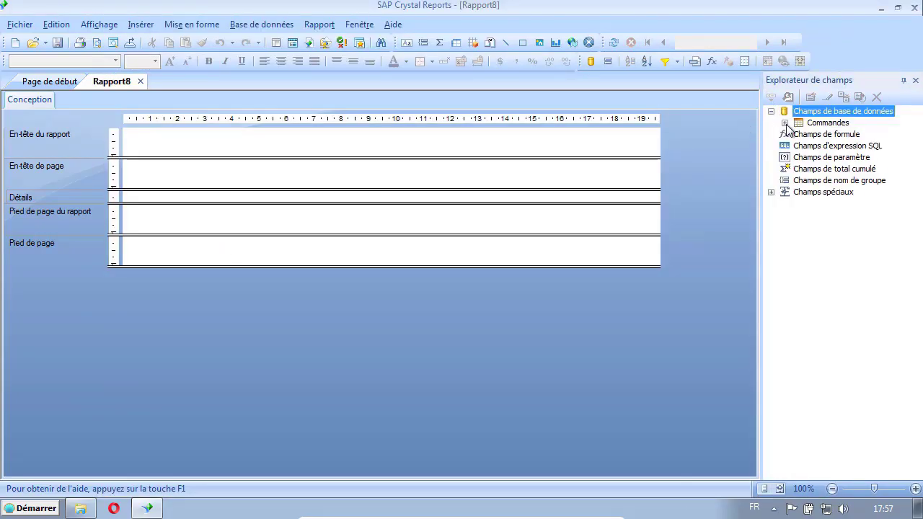
{"action": "left_click", "coordinate": [785, 123]}
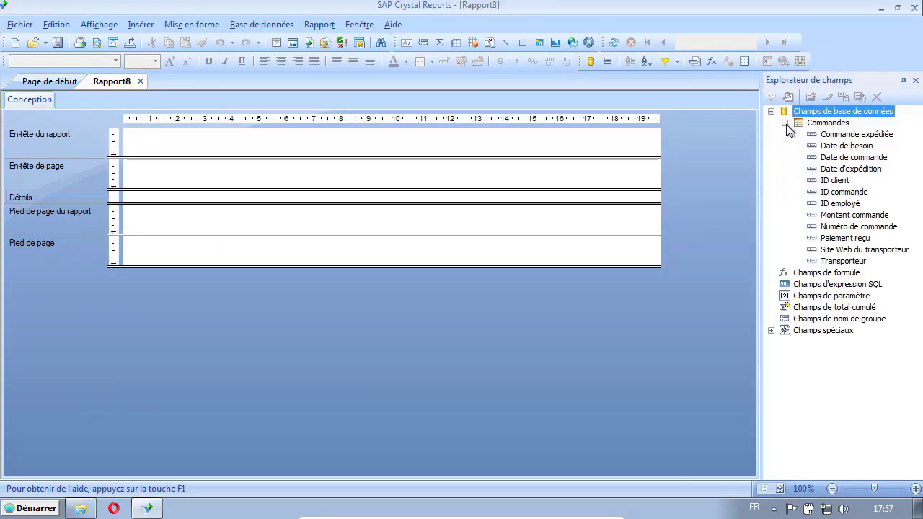
{"action": "left_click", "coordinate": [846, 194]}
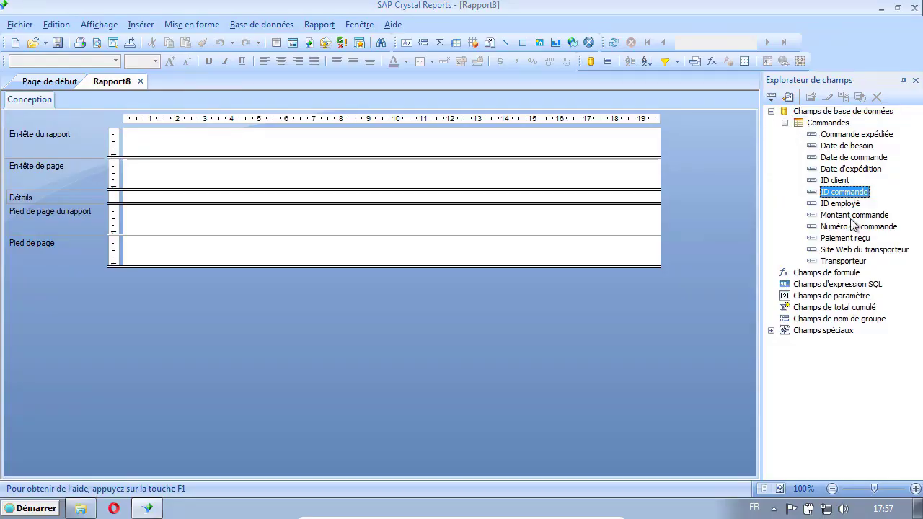
{"action": "left_click", "coordinate": [851, 216], "text": "ctrl"}
{"action": "left_click_drag", "start_coordinate": [841, 200], "coordinate": [133, 201]}
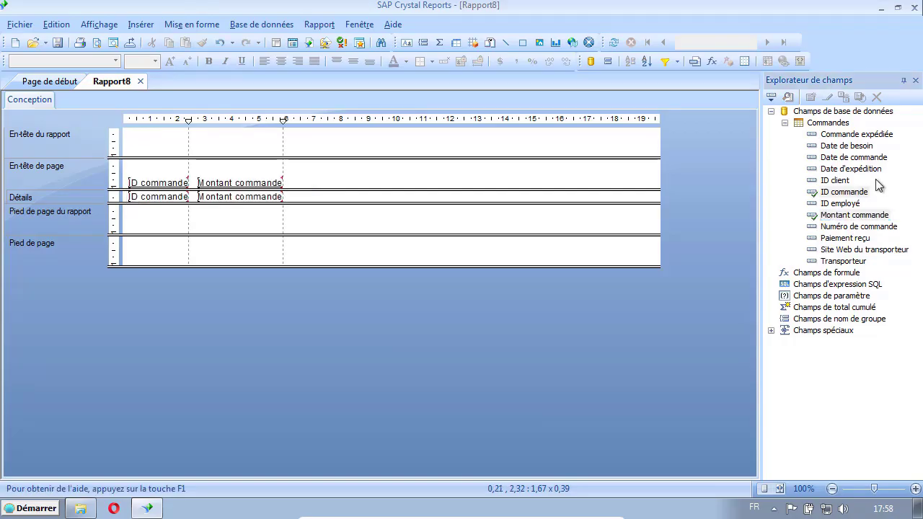
Insert the Date de commande and Date d'expédition fields in the Détails section, beside Montant commande.
{"action": "left_click", "coordinate": [862, 159]}
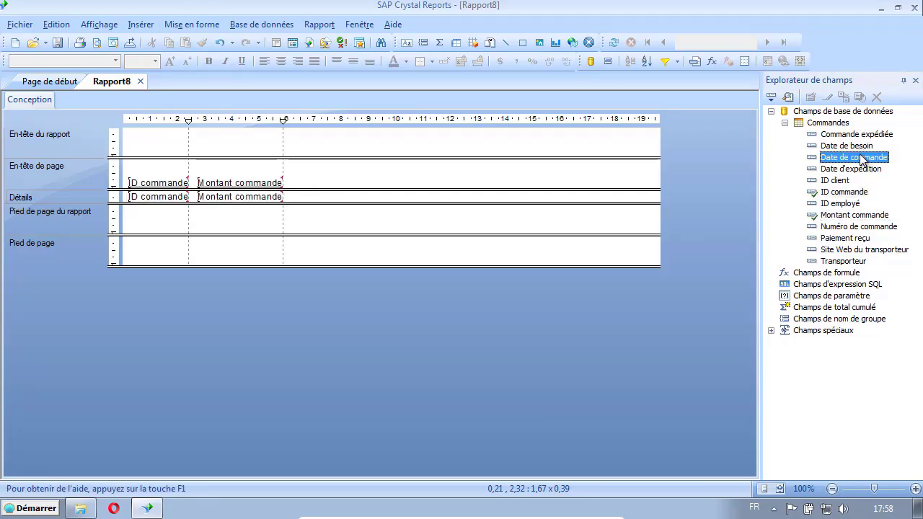
{"action": "left_click", "coordinate": [866, 170], "text": "ctrl"}
{"action": "left_click_drag", "start_coordinate": [841, 169], "coordinate": [292, 196]}
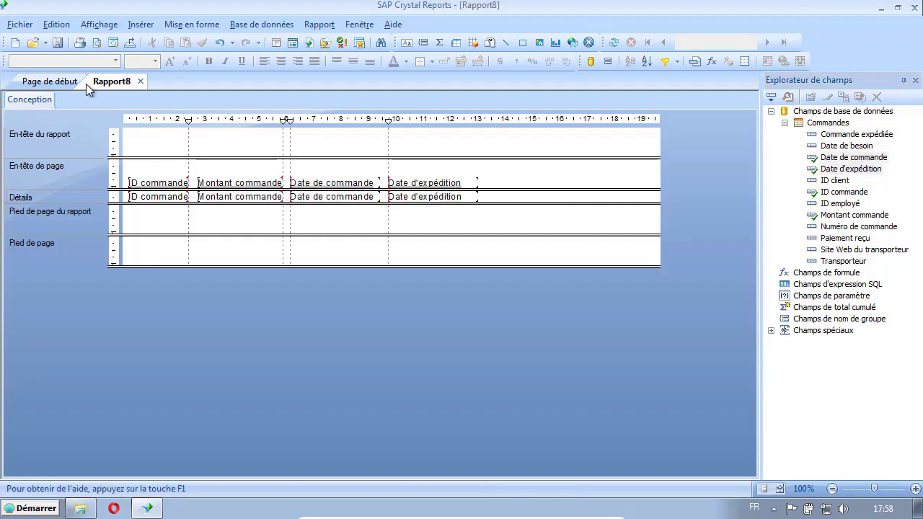
Generate a sample preview of the report limited to the first 60 records.
{"action": "left_click", "coordinate": [103, 28]}
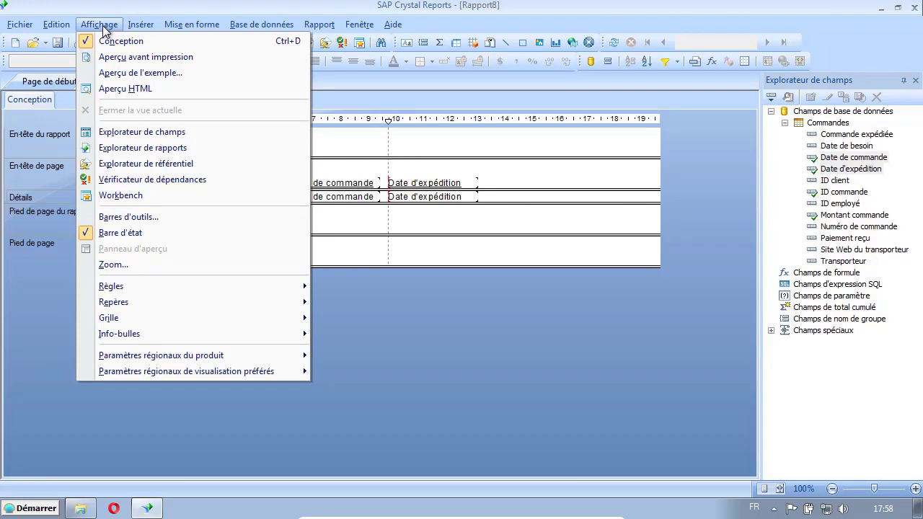
{"action": "left_click", "coordinate": [150, 72]}
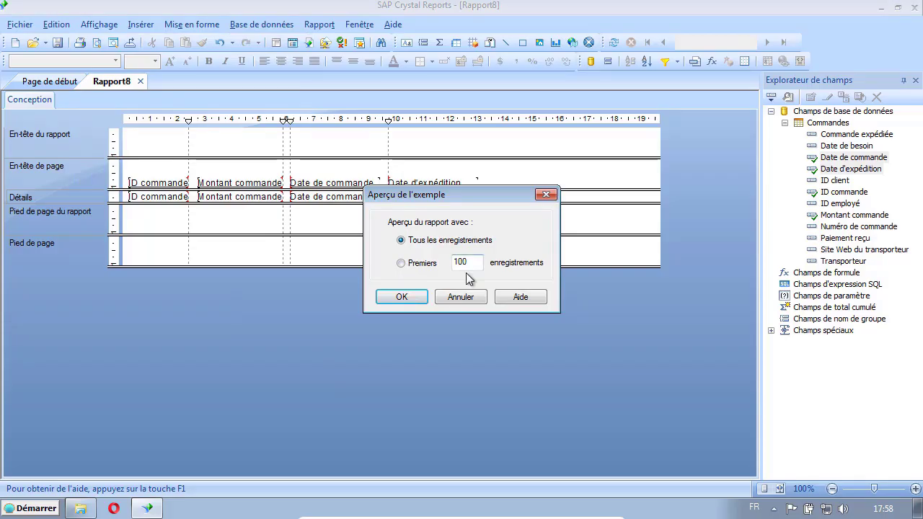
{"action": "left_click", "coordinate": [401, 264]}
{"action": "key", "text": "Tab"}
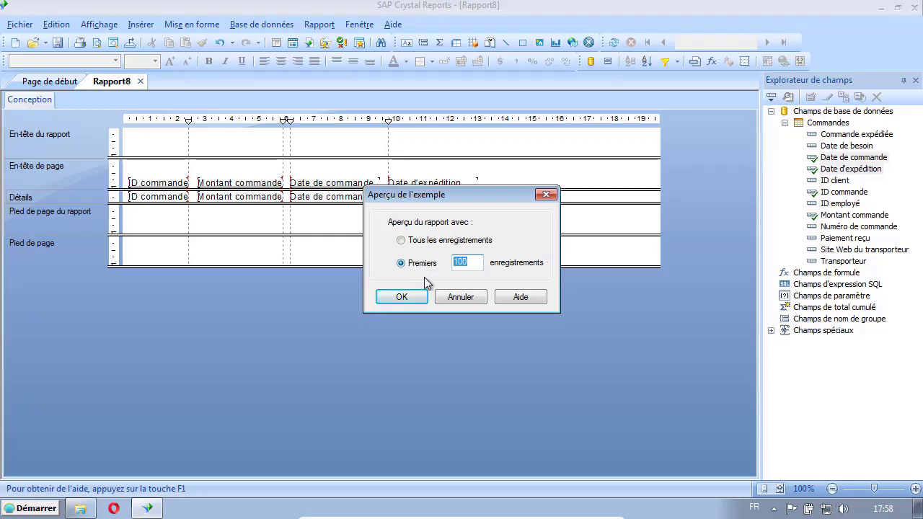
{"action": "type", "text": "60"}
{"action": "left_click", "coordinate": [412, 298]}
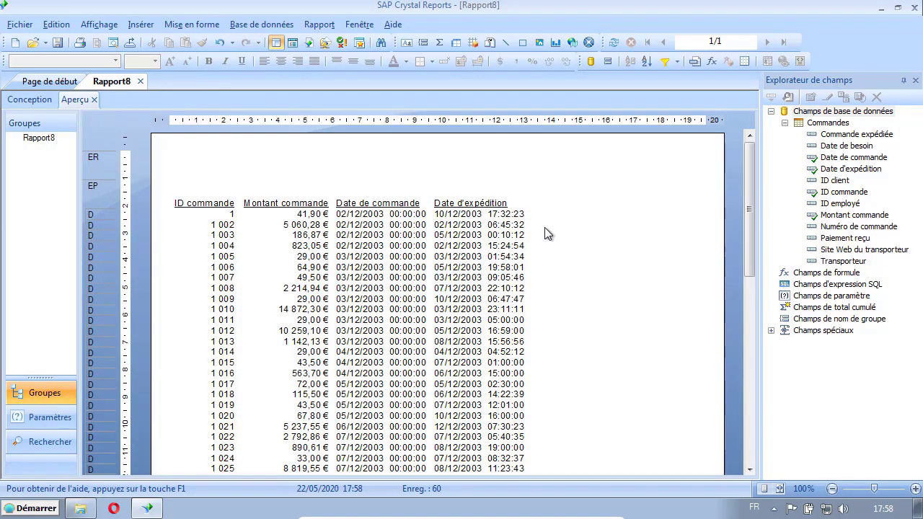
Return to the report design and create a new formula field named "Délai Livr.".
{"action": "left_click", "coordinate": [37, 98]}
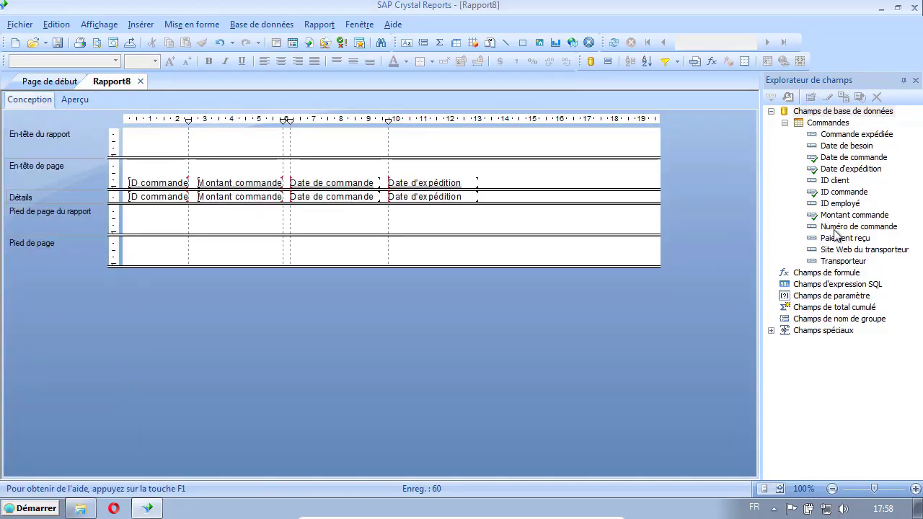
{"action": "left_click", "coordinate": [835, 274]}
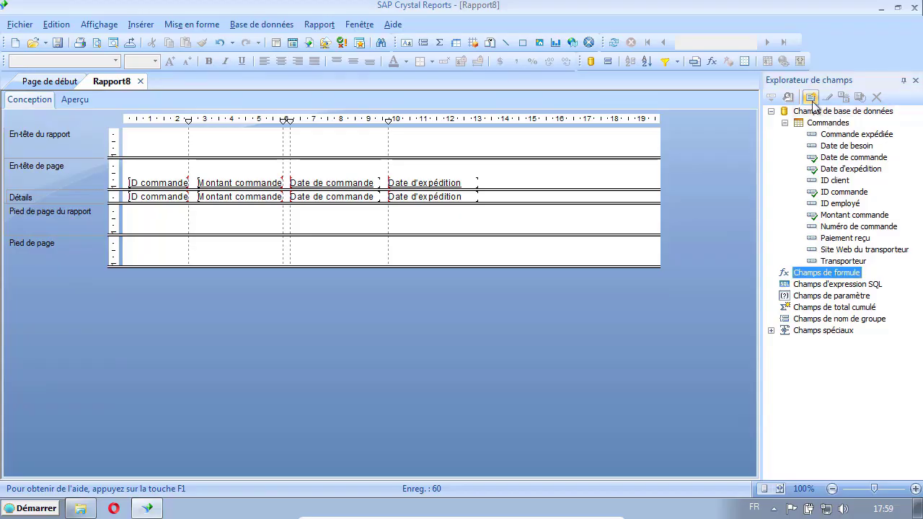
{"action": "left_click", "coordinate": [811, 97]}
{"action": "left_click_drag", "start_coordinate": [462, 225], "coordinate": [246, 276]}
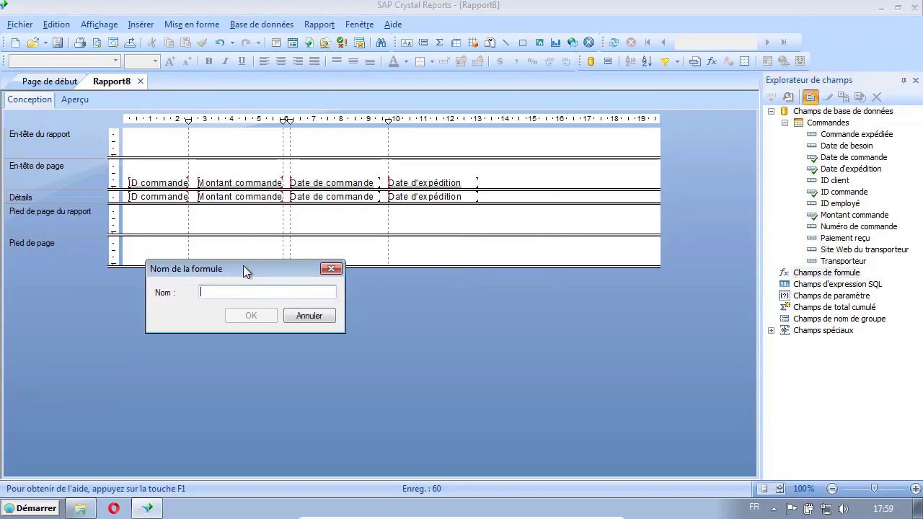
{"action": "type", "text": "Délai Livr."}
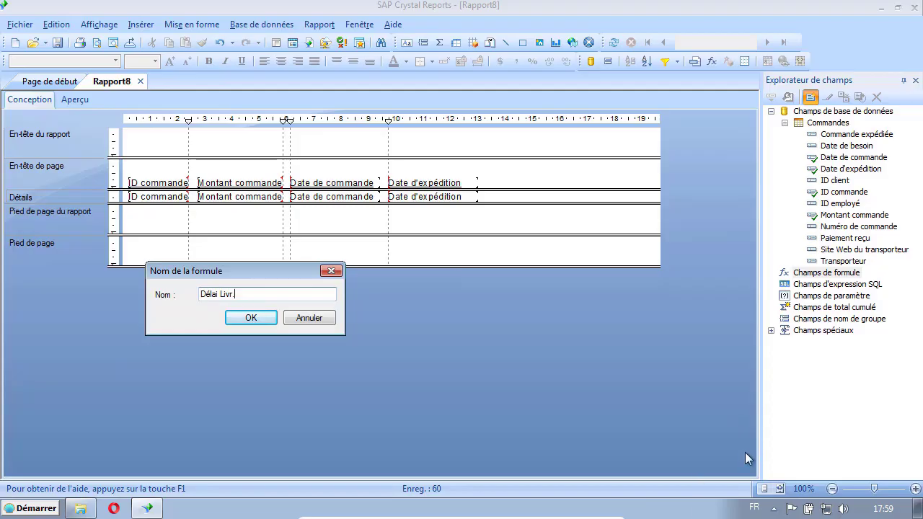
{"action": "left_click", "coordinate": [258, 318]}
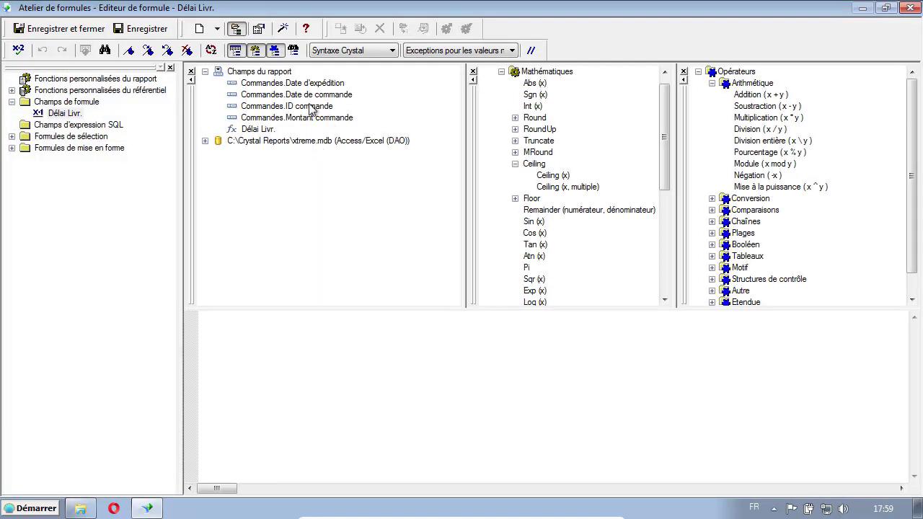
Define the formula as {Commandes.Date d'expédition}-{Commandes.Date de commande}, check its syntax, and save and close it.
{"action": "double_click", "coordinate": [300, 83]}
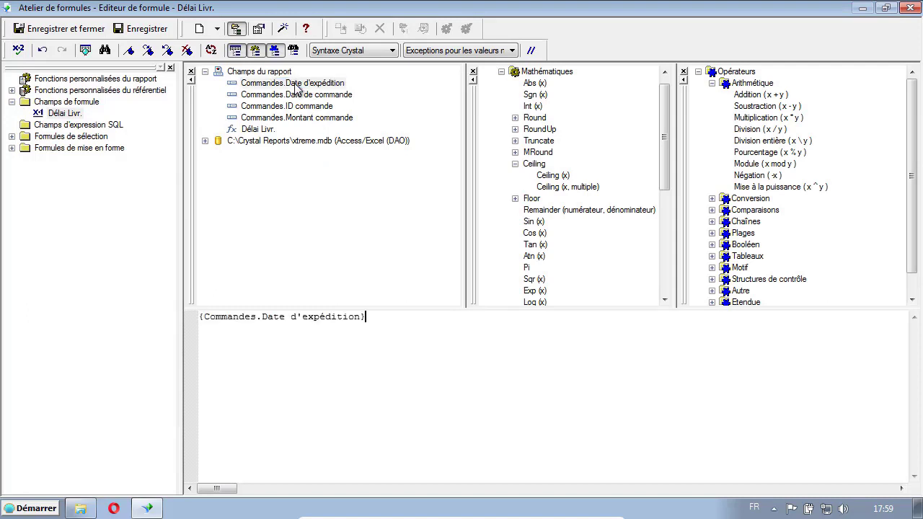
{"action": "type", "text": "-"}
{"action": "double_click", "coordinate": [317, 94]}
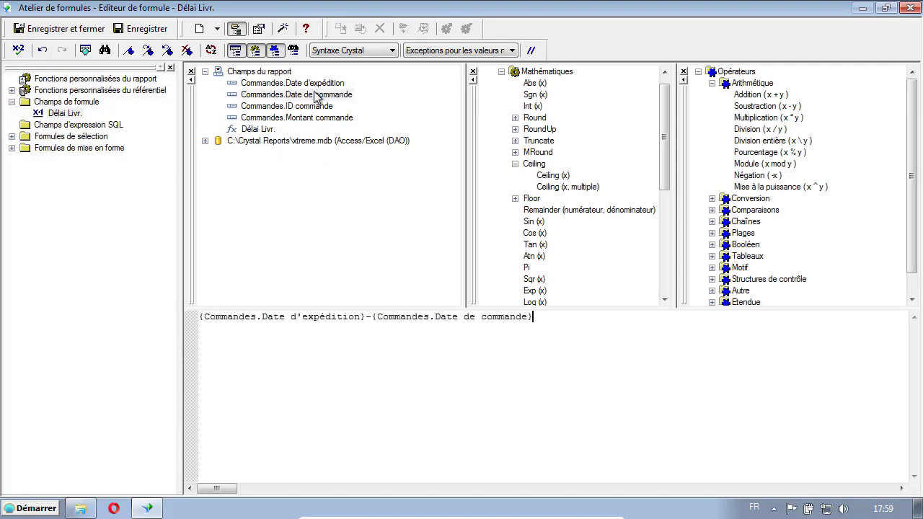
{"action": "left_click", "coordinate": [18, 51]}
{"action": "left_click", "coordinate": [517, 288]}
{"action": "left_click", "coordinate": [65, 32]}
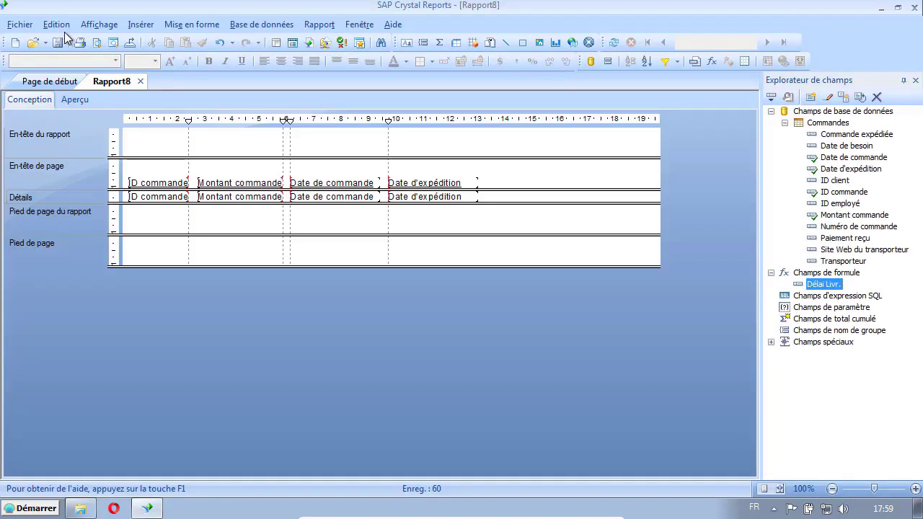
Place the Délai Livr. formula field after Date d'expédition in the Détails section and preview the report.
{"action": "left_click_drag", "start_coordinate": [813, 289], "coordinate": [488, 197]}
{"action": "left_click", "coordinate": [550, 202]}
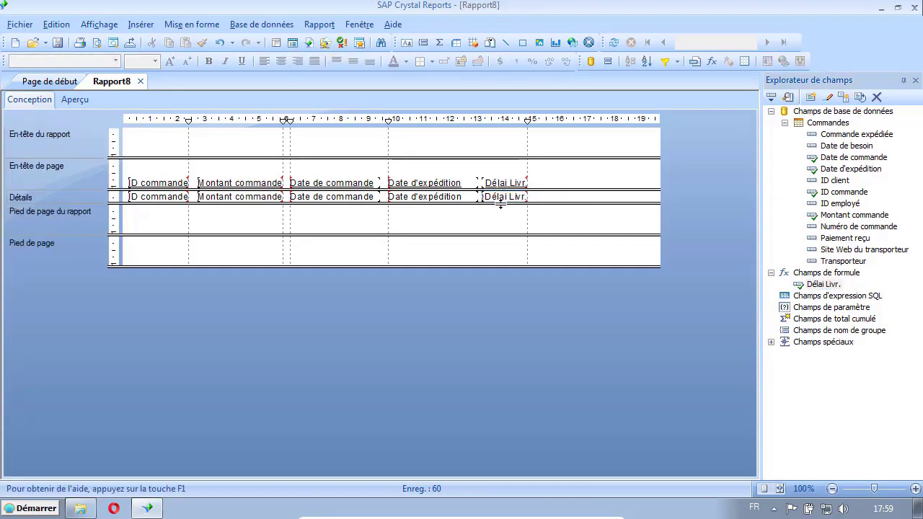
{"action": "left_click", "coordinate": [75, 101]}
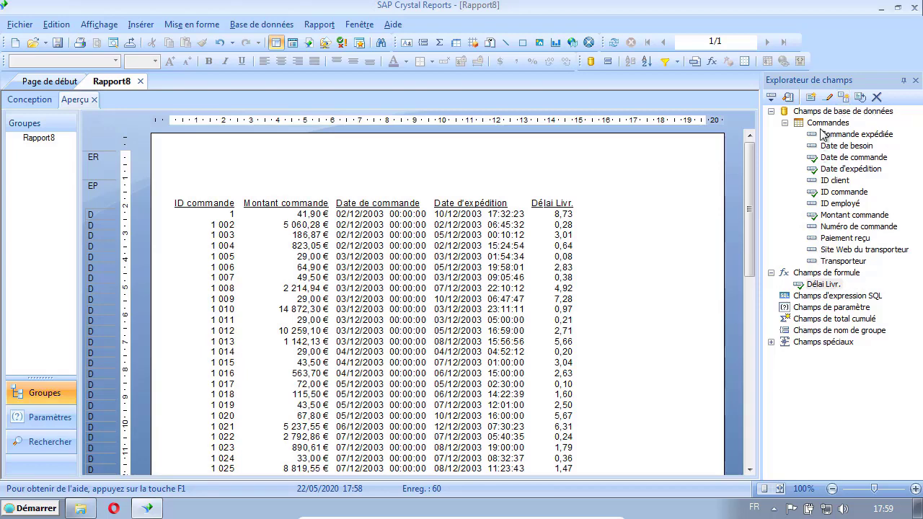
Try a custom number style with Décimales set to 1 (no decimal places) on the Délai Livr. field, and undo the change.
{"action": "left_click", "coordinate": [569, 217]}
{"action": "left_click", "coordinate": [567, 216]}
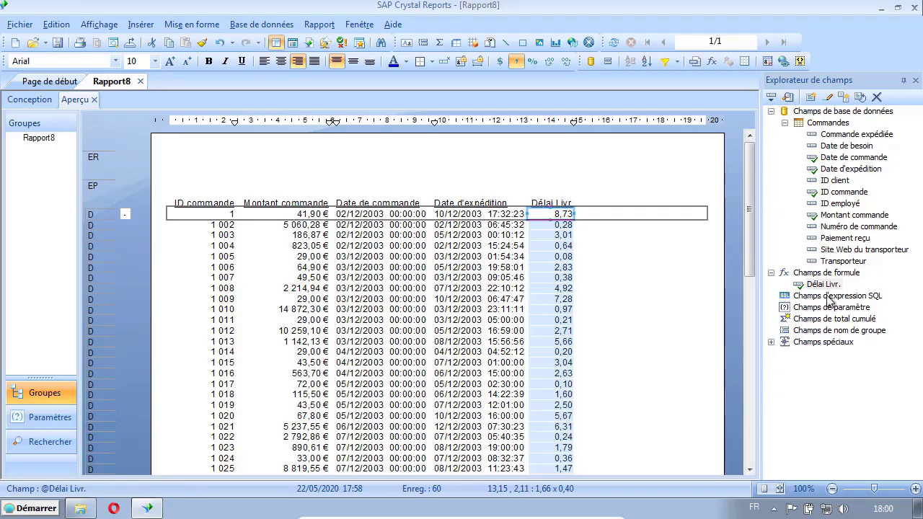
{"action": "right_click", "coordinate": [544, 217]}
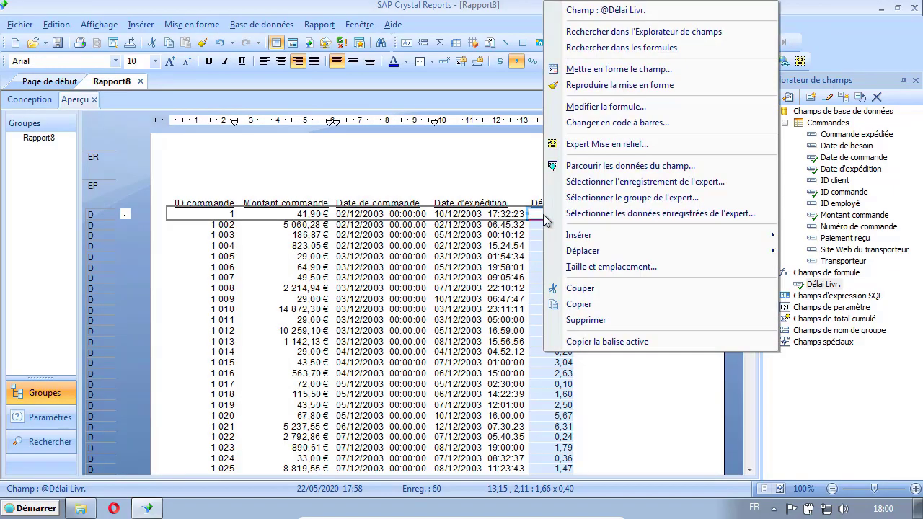
{"action": "left_click", "coordinate": [668, 71]}
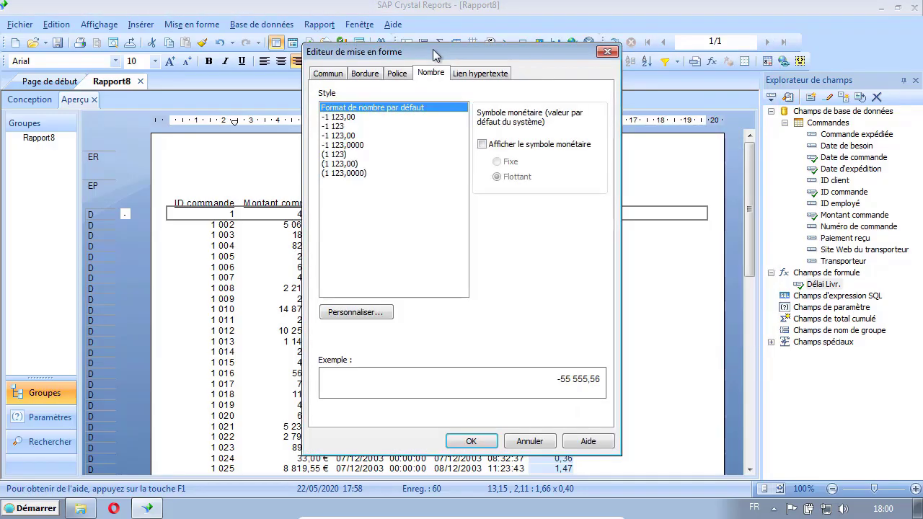
{"action": "left_click_drag", "start_coordinate": [429, 50], "coordinate": [161, 60]}
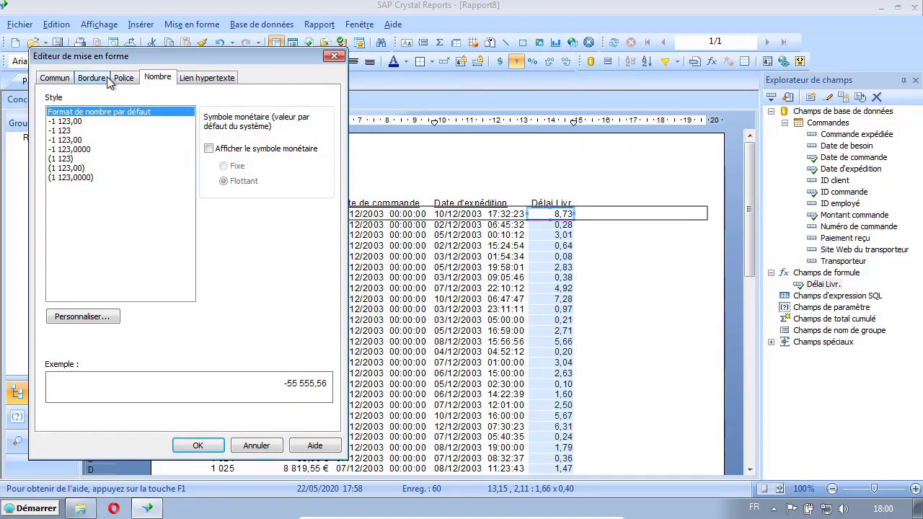
{"action": "left_click", "coordinate": [83, 317]}
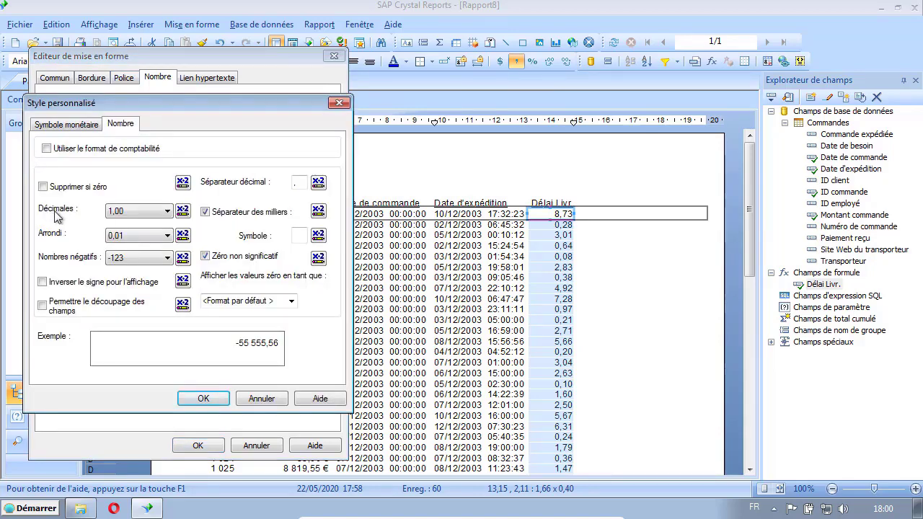
{"action": "left_click", "coordinate": [167, 212]}
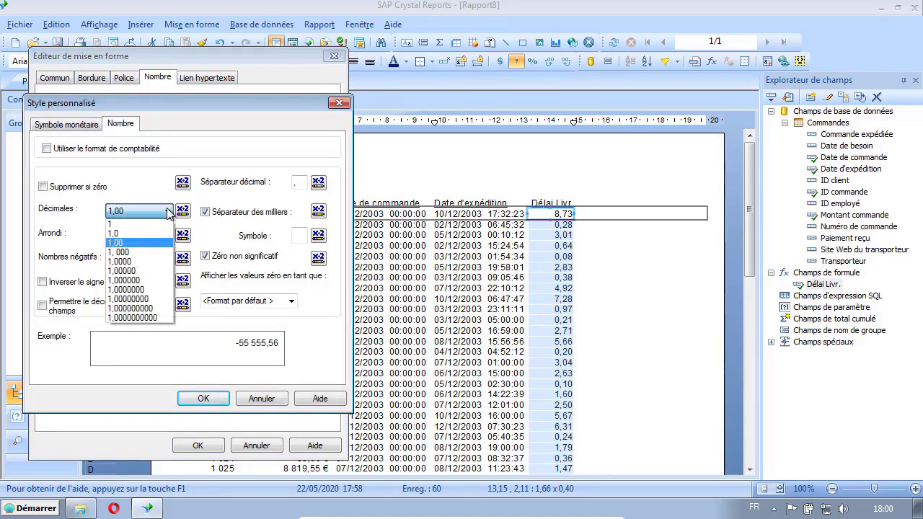
{"action": "left_click", "coordinate": [122, 225]}
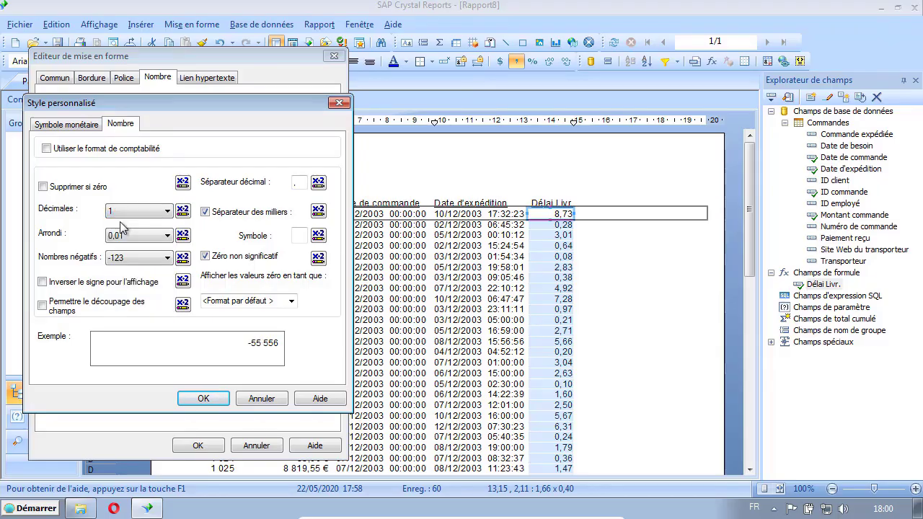
{"action": "left_click", "coordinate": [212, 401]}
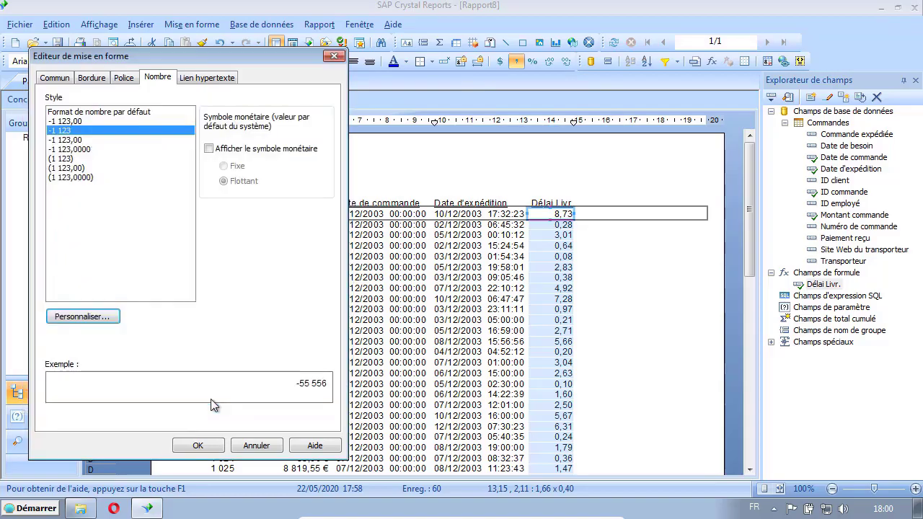
{"action": "left_click", "coordinate": [200, 446]}
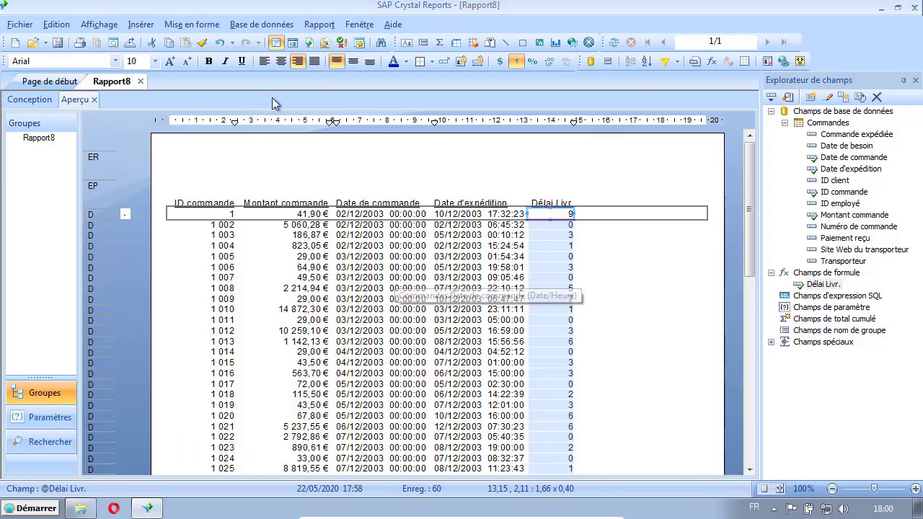
{"action": "left_click", "coordinate": [221, 44]}
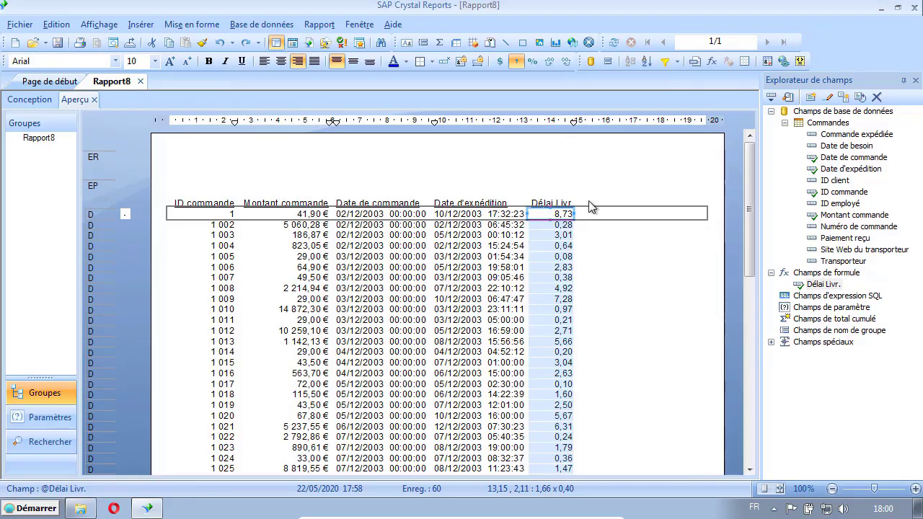
Try reducing the Délai Livr. values by two decimal places, and undo both reductions.
{"action": "left_click", "coordinate": [567, 63]}
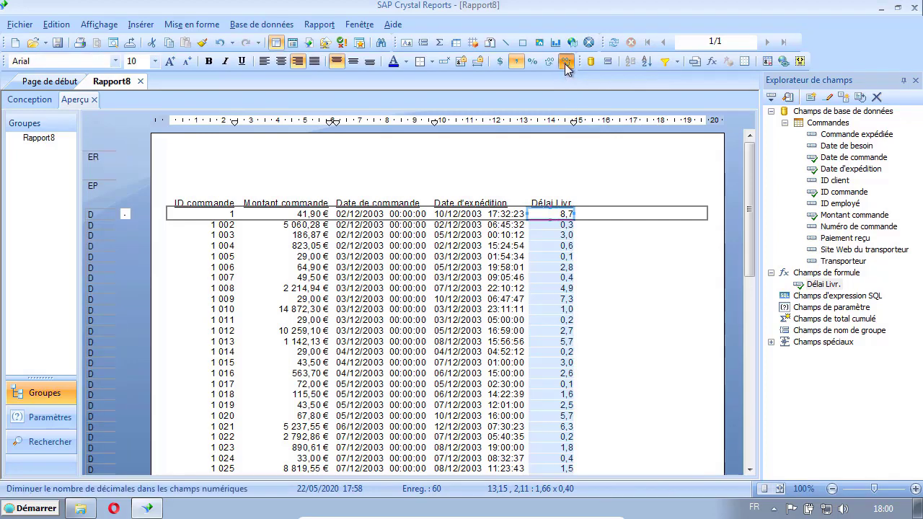
{"action": "left_click", "coordinate": [566, 64]}
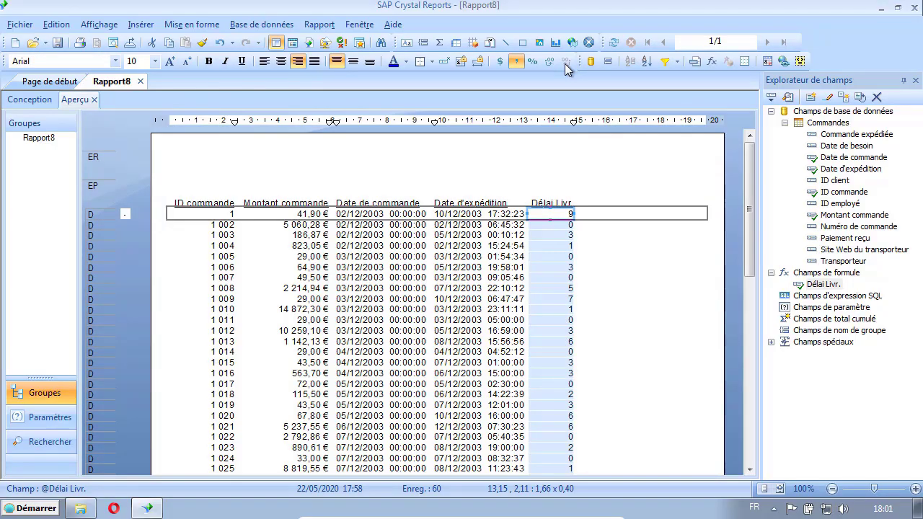
{"action": "left_click", "coordinate": [221, 42]}
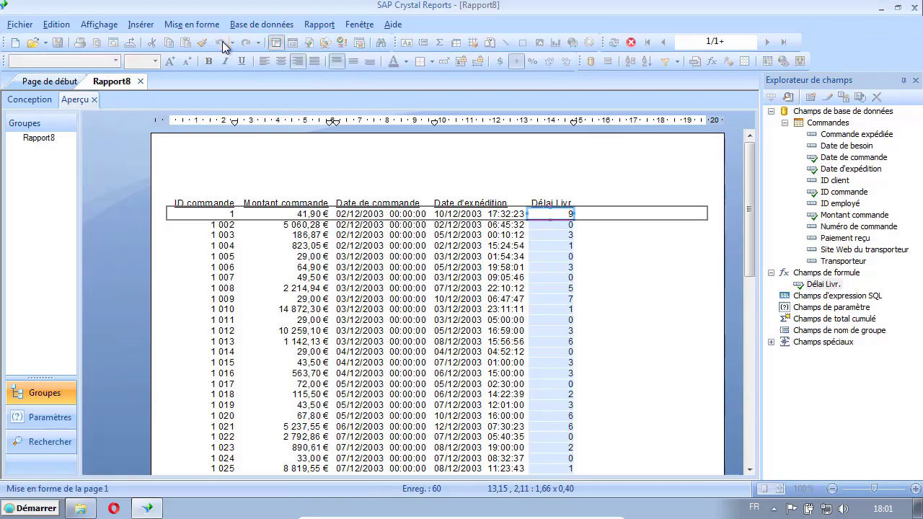
{"action": "left_click", "coordinate": [221, 43]}
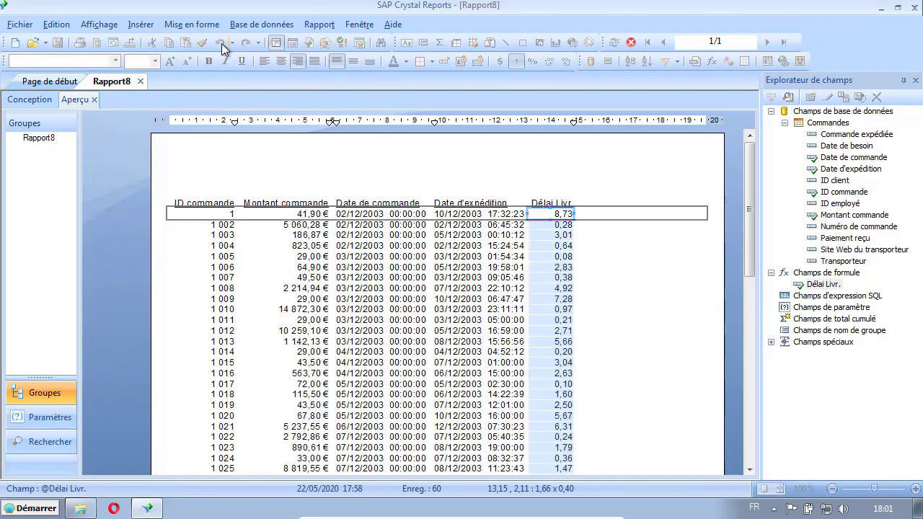
Create a new formula field named Entier and open it in the formula editor.
{"action": "left_click", "coordinate": [322, 157]}
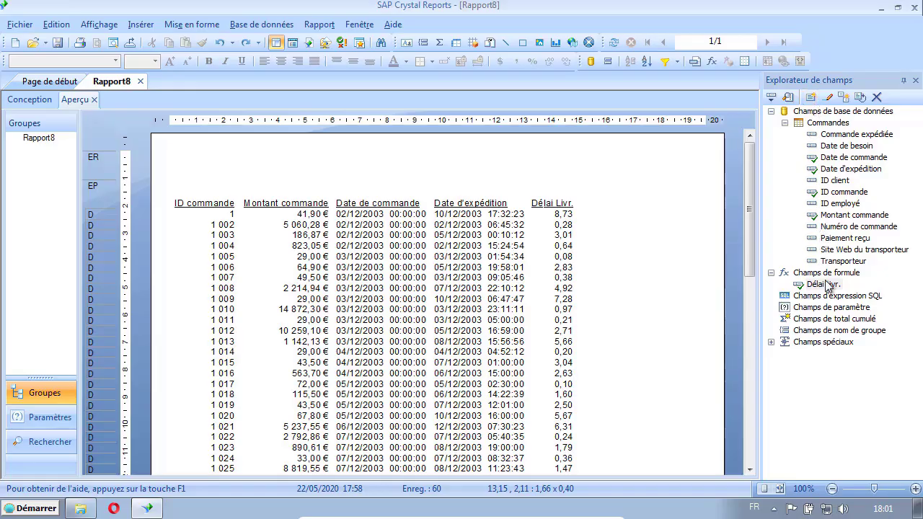
{"action": "left_click", "coordinate": [811, 102]}
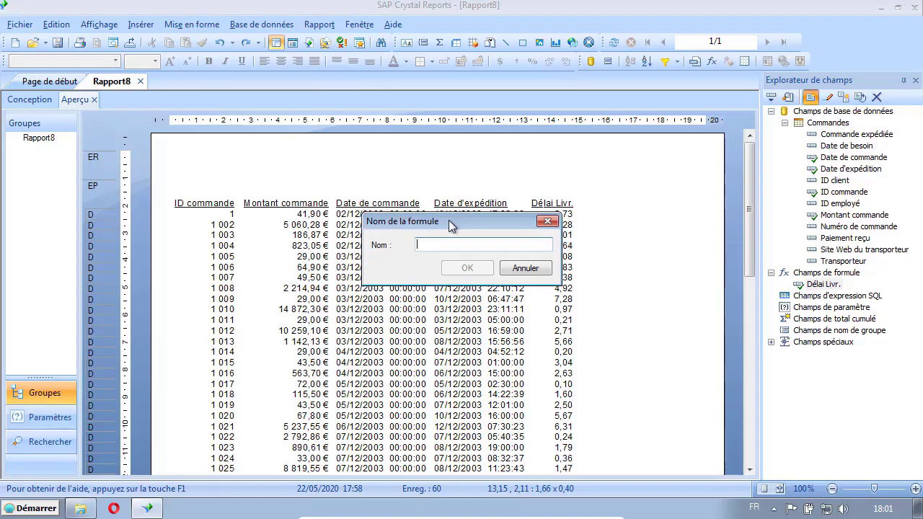
{"action": "left_click_drag", "start_coordinate": [451, 226], "coordinate": [232, 141]}
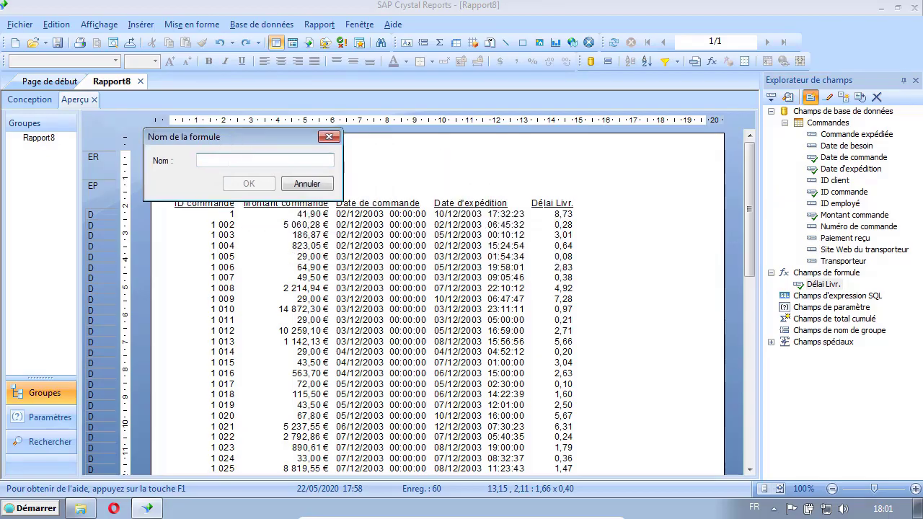
{"action": "type", "text": "Ent"}
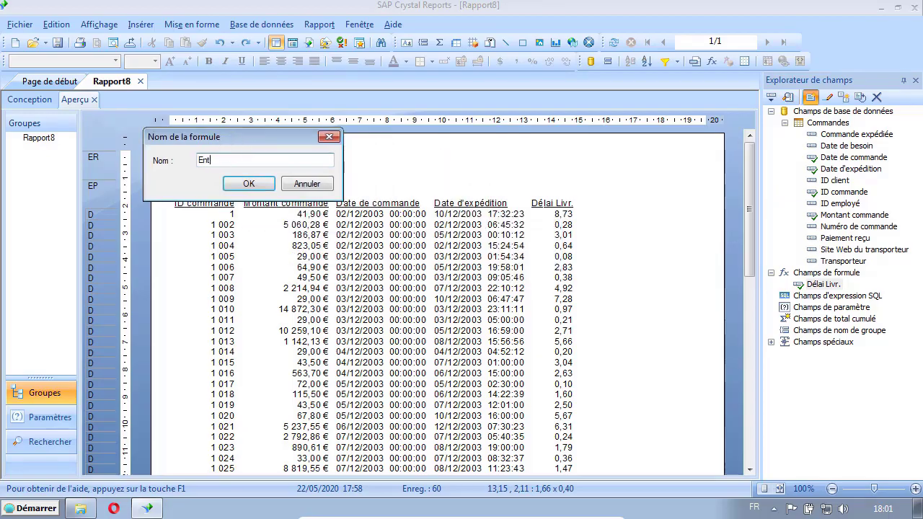
{"action": "type", "text": "ier"}
{"action": "left_click", "coordinate": [240, 185]}
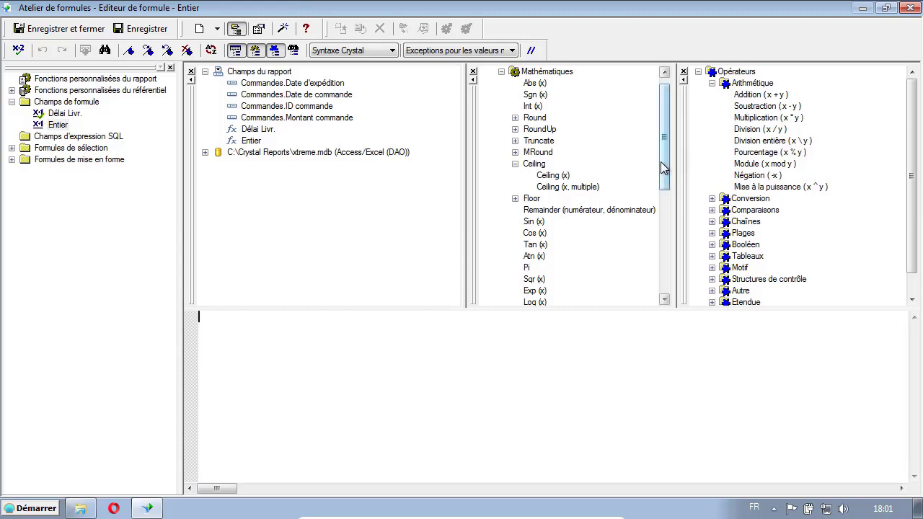
Insert the mathematical function Int (x) into the Entier formula and consult the function's online help page.
{"action": "left_click_drag", "start_coordinate": [663, 168], "coordinate": [664, 134]}
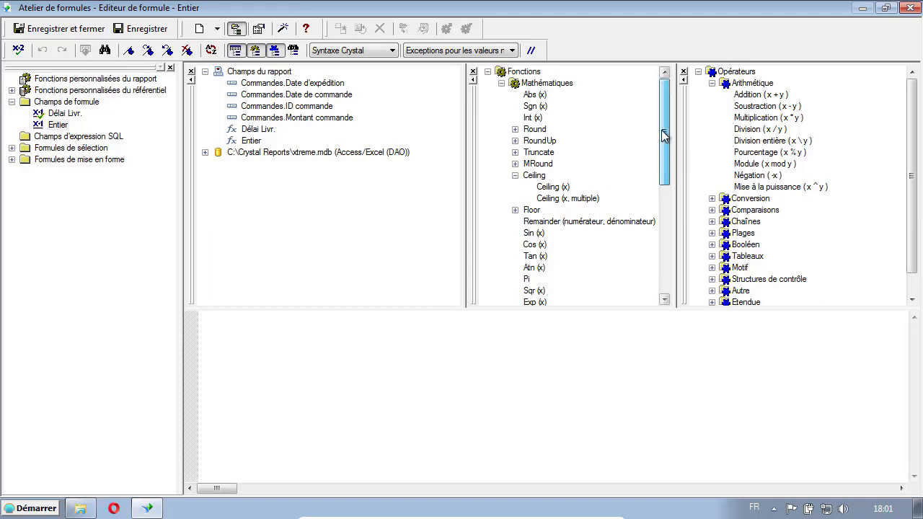
{"action": "left_click", "coordinate": [515, 176]}
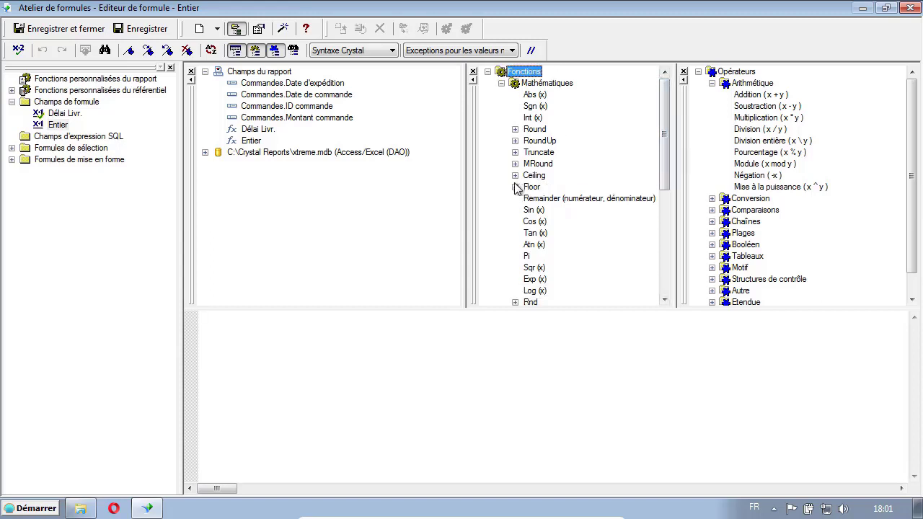
{"action": "left_click", "coordinate": [534, 121]}
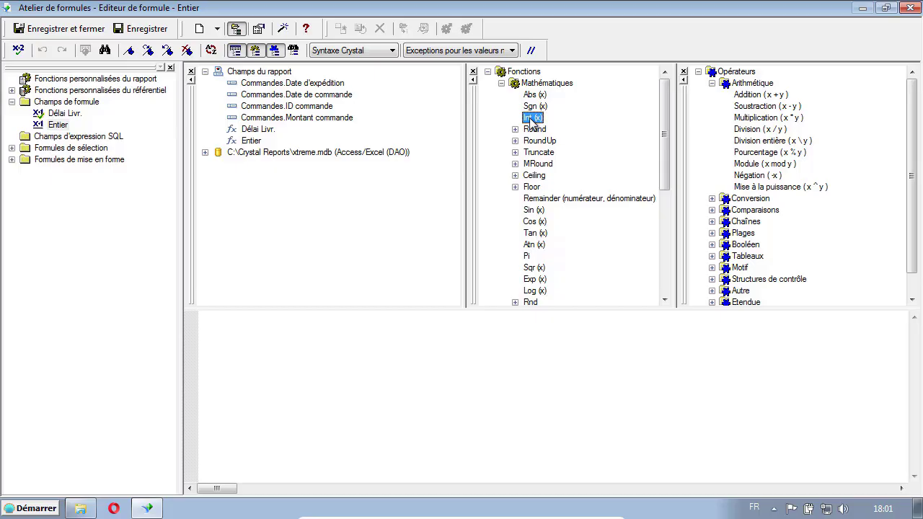
{"action": "double_click", "coordinate": [532, 119]}
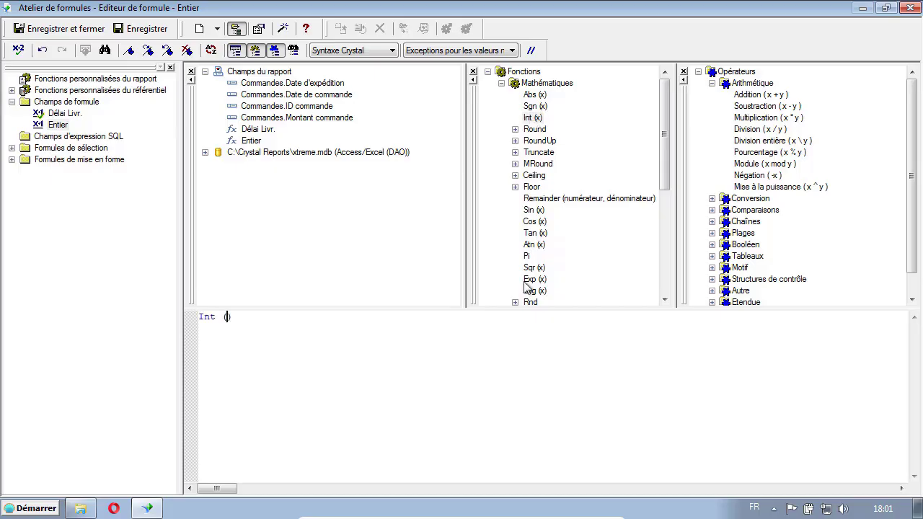
{"action": "left_click", "coordinate": [532, 119]}
{"action": "left_click", "coordinate": [307, 30]}
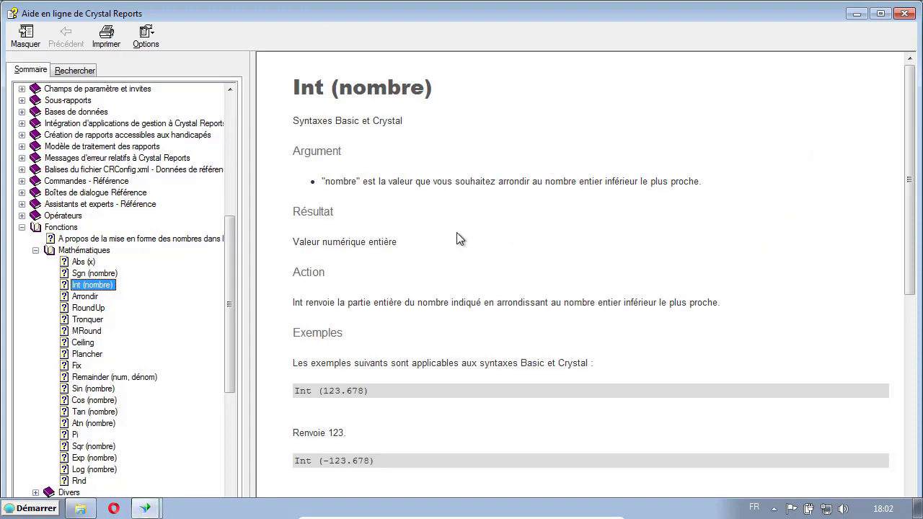
{"action": "scroll", "coordinate": [455, 239], "scroll_direction": "down", "scroll_amount": 1}
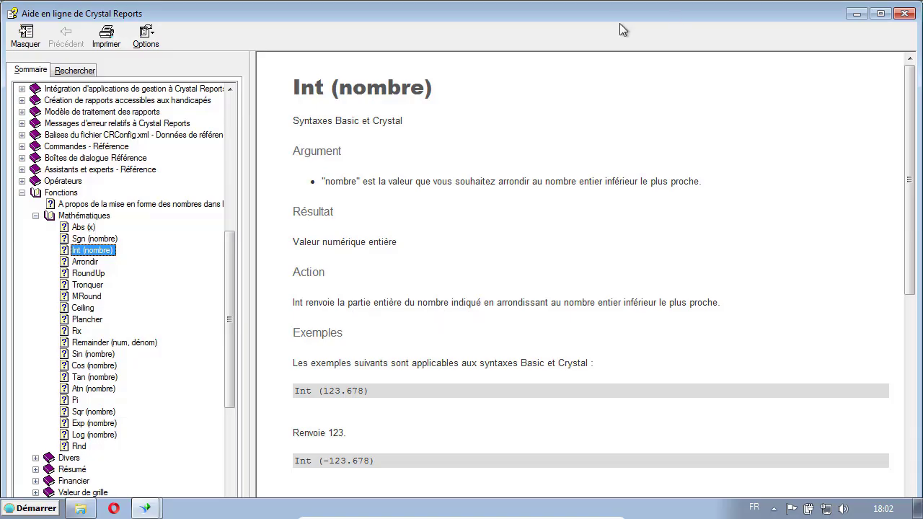
{"action": "left_click", "coordinate": [905, 14]}
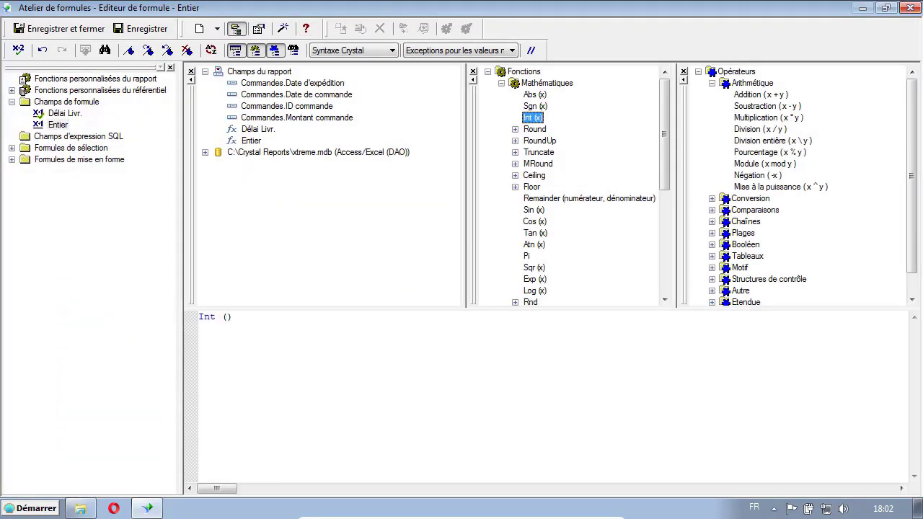
Complete the formula as Int ({Commandes.Date d'expédition}-{Commandes.Date de commande}), check its syntax, and save and close it.
{"action": "left_click", "coordinate": [226, 316]}
{"action": "double_click", "coordinate": [322, 83]}
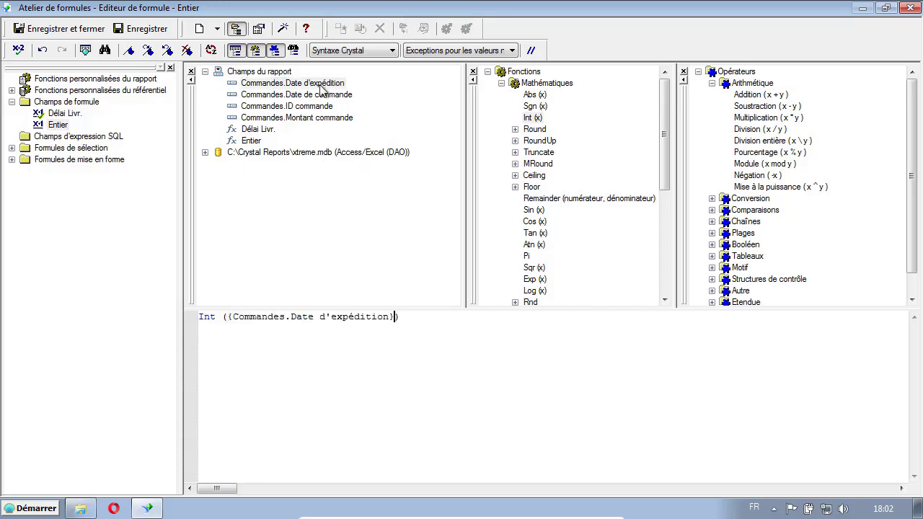
{"action": "type", "text": "-"}
{"action": "double_click", "coordinate": [318, 95]}
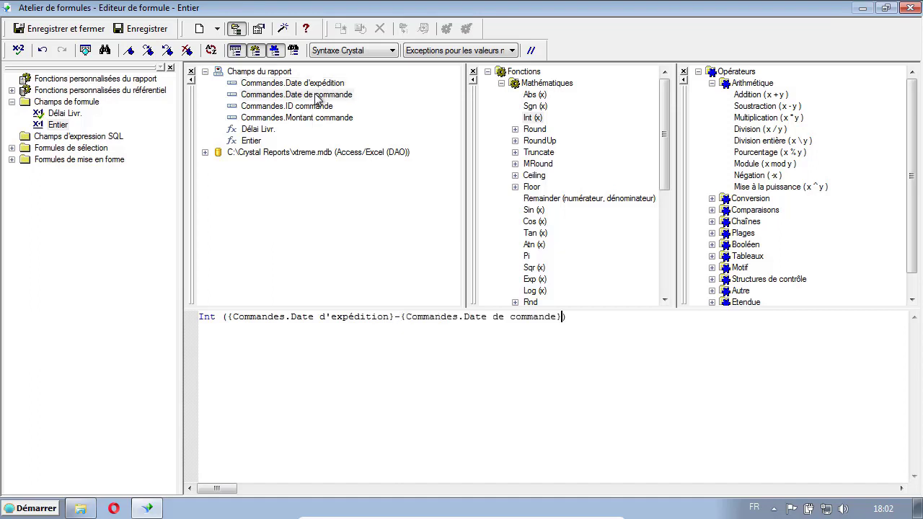
{"action": "left_click", "coordinate": [19, 50]}
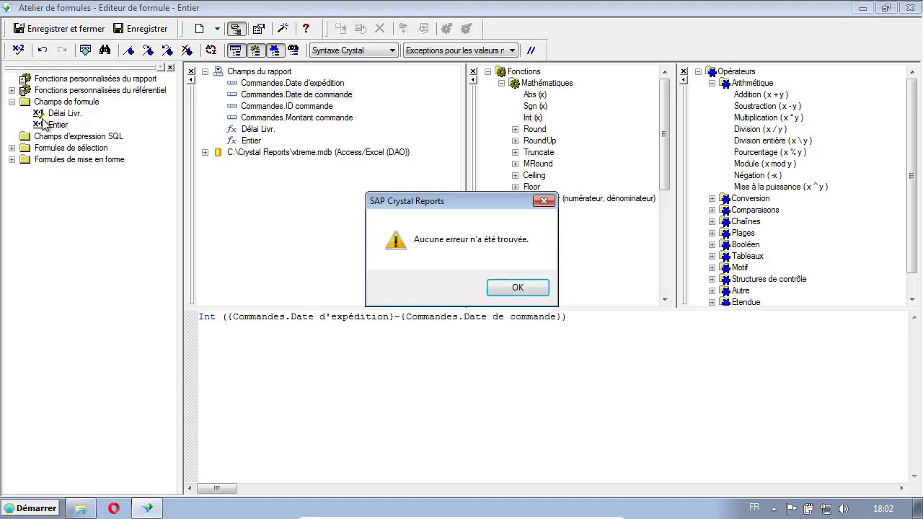
{"action": "left_click", "coordinate": [518, 288]}
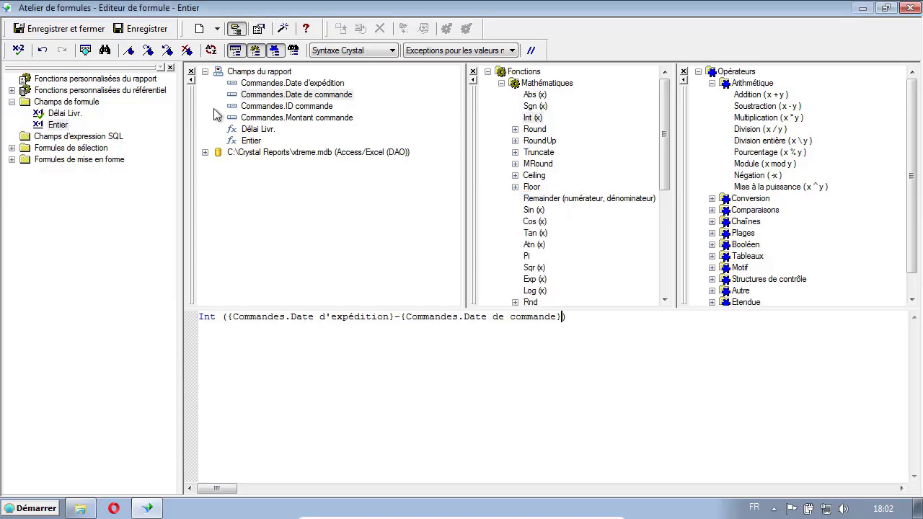
{"action": "left_click", "coordinate": [59, 30]}
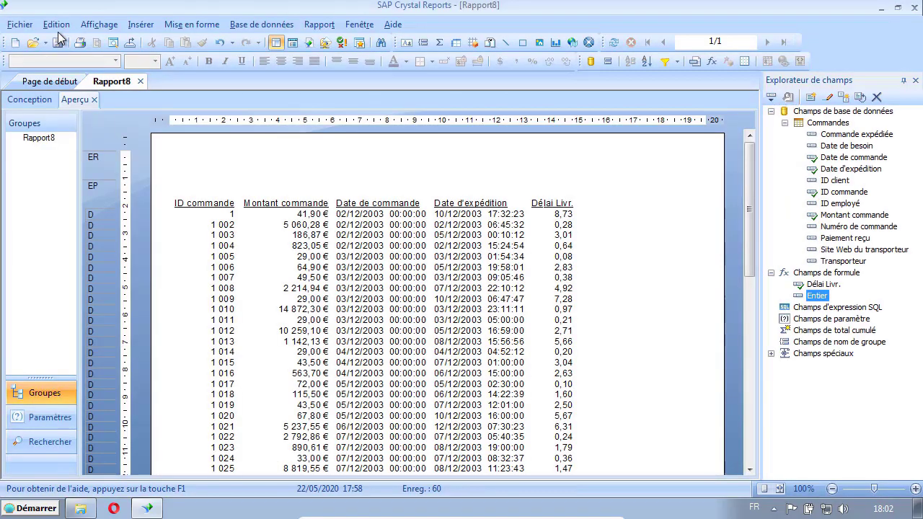
Place the Entier formula field after Délai Livr. in the Détails section and preview the report.
{"action": "left_click", "coordinate": [30, 101]}
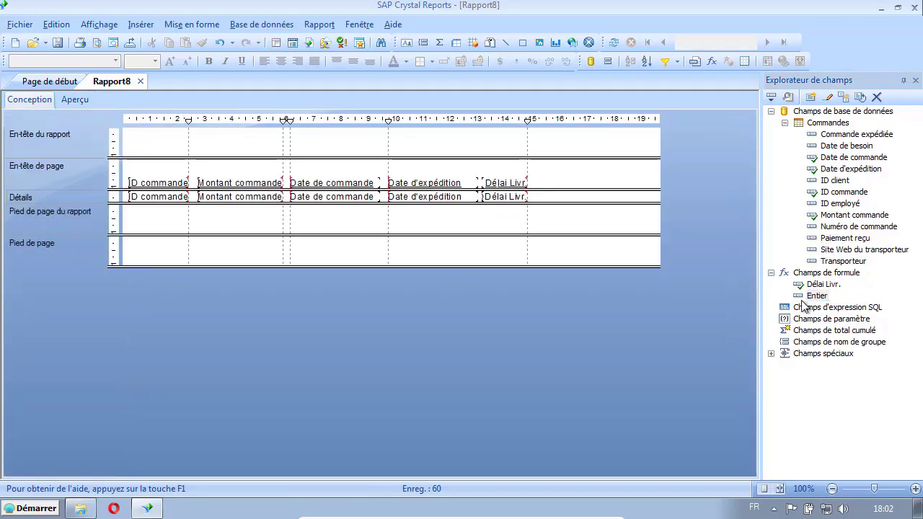
{"action": "left_click_drag", "start_coordinate": [817, 303], "coordinate": [540, 202]}
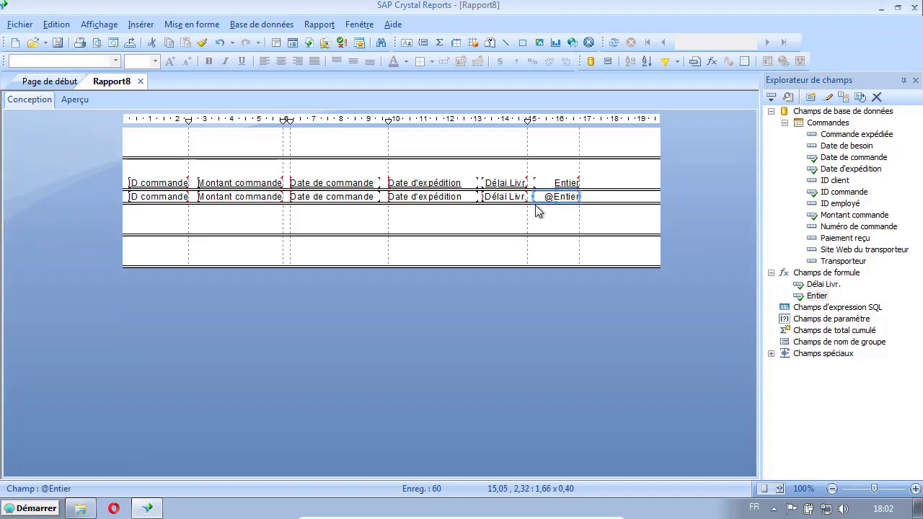
{"action": "left_click", "coordinate": [72, 101]}
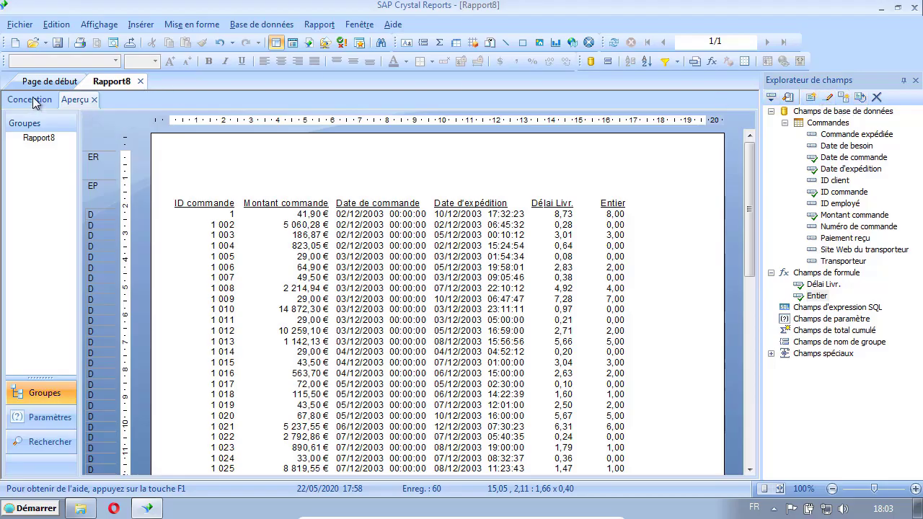
Create another formula field named Arrondi and open it in the formula editor.
{"action": "left_click", "coordinate": [810, 99]}
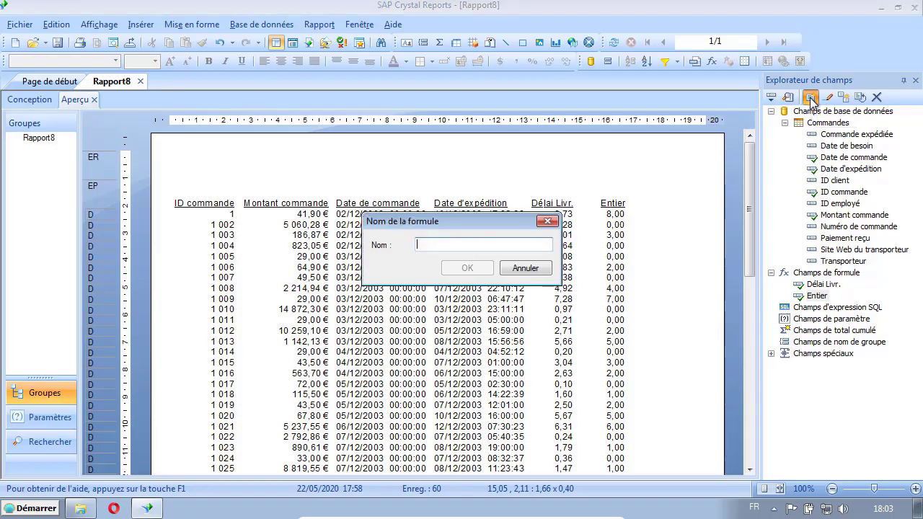
{"action": "left_click_drag", "start_coordinate": [455, 228], "coordinate": [253, 276]}
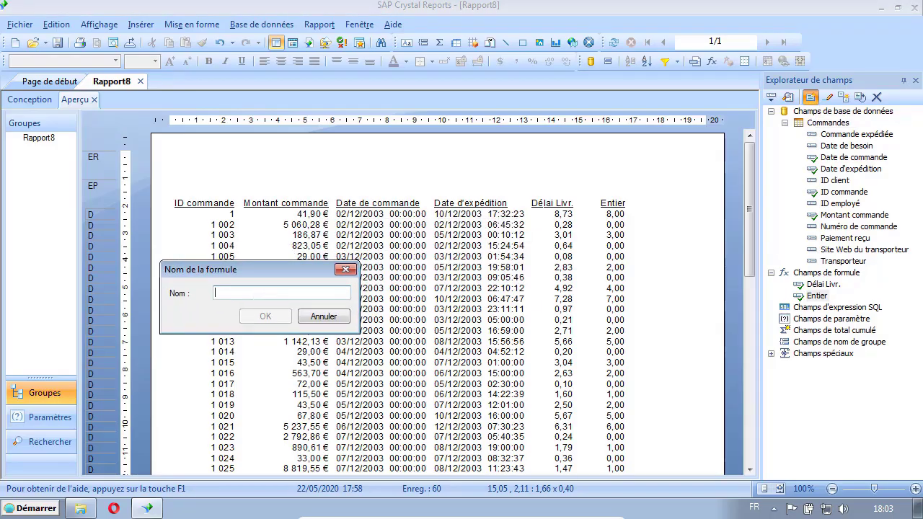
{"action": "type", "text": "An"}
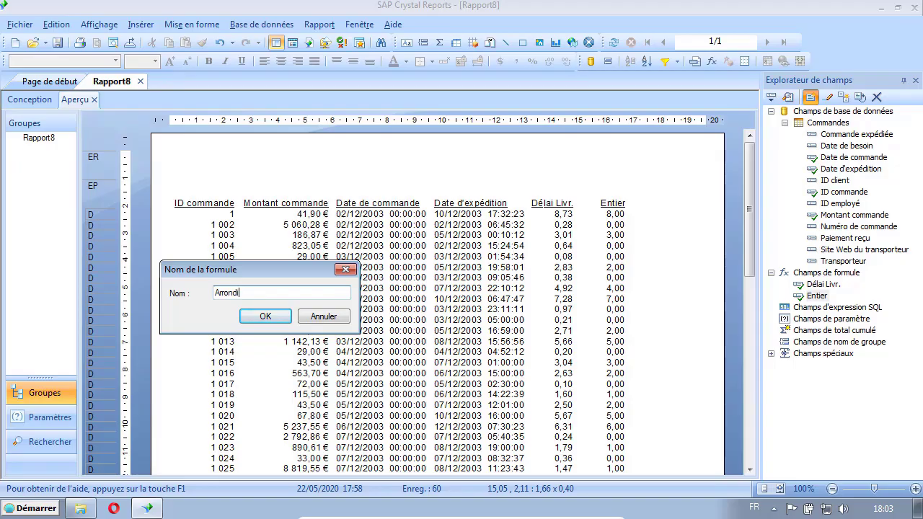
{"action": "left_click", "coordinate": [266, 317]}
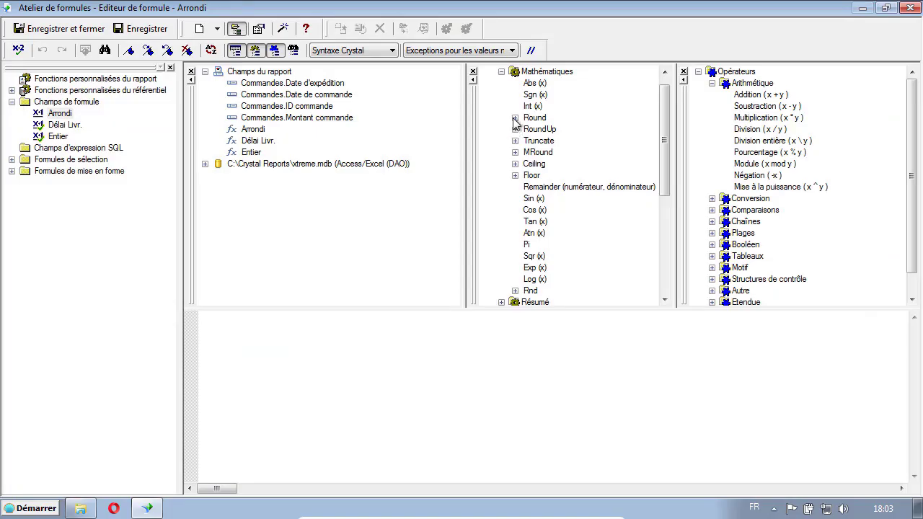
Find the Round (x) function among the mathematical functions and read its arguments and rounding behaviour in the online help.
{"action": "left_click", "coordinate": [514, 118]}
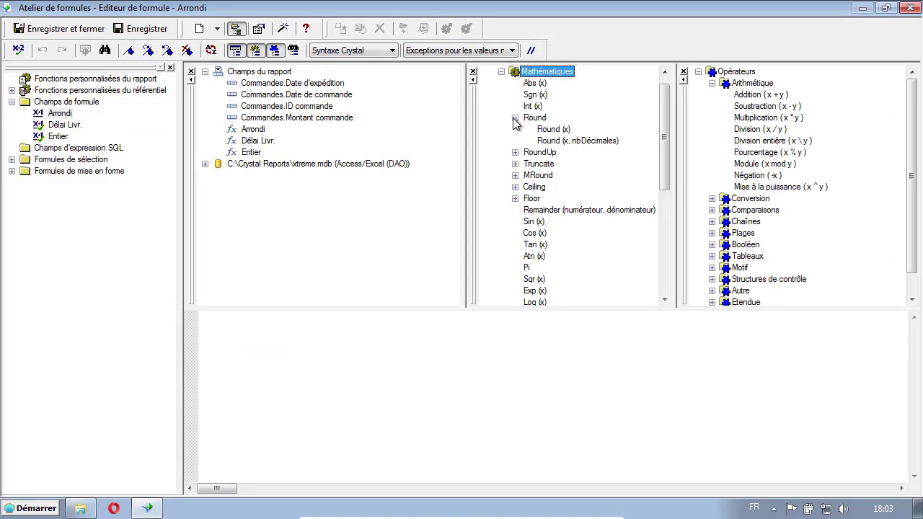
{"action": "left_click", "coordinate": [554, 129]}
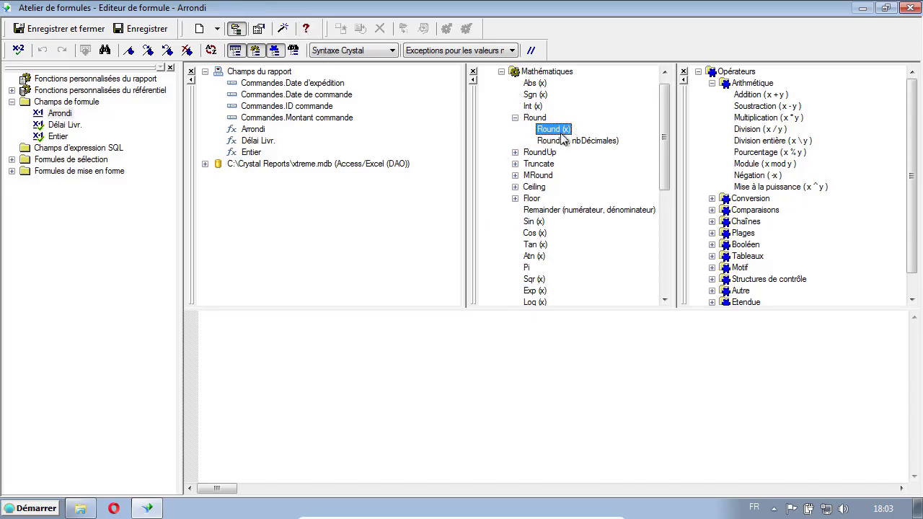
{"action": "left_click", "coordinate": [306, 28]}
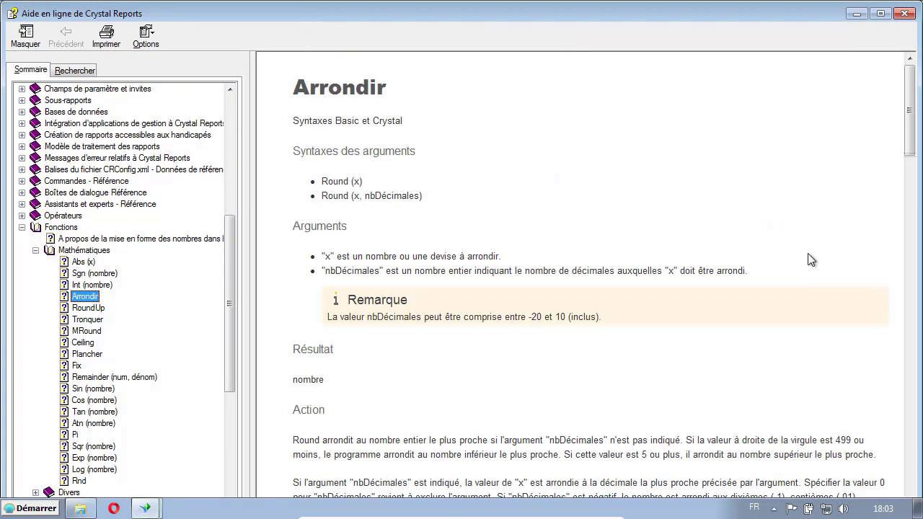
{"action": "scroll", "coordinate": [808, 256], "scroll_direction": "down", "scroll_amount": 1}
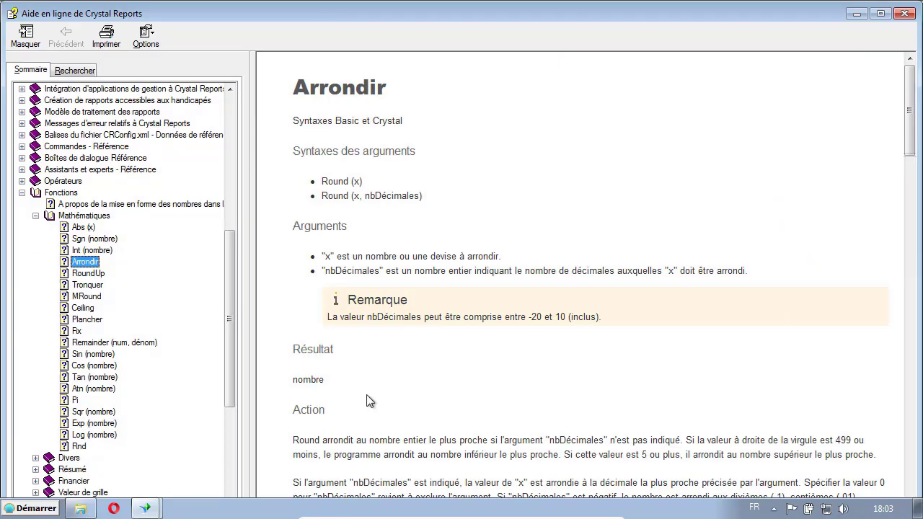
{"action": "left_click", "coordinate": [338, 456]}
{"action": "scroll", "coordinate": [346, 455], "scroll_direction": "down", "scroll_amount": 2}
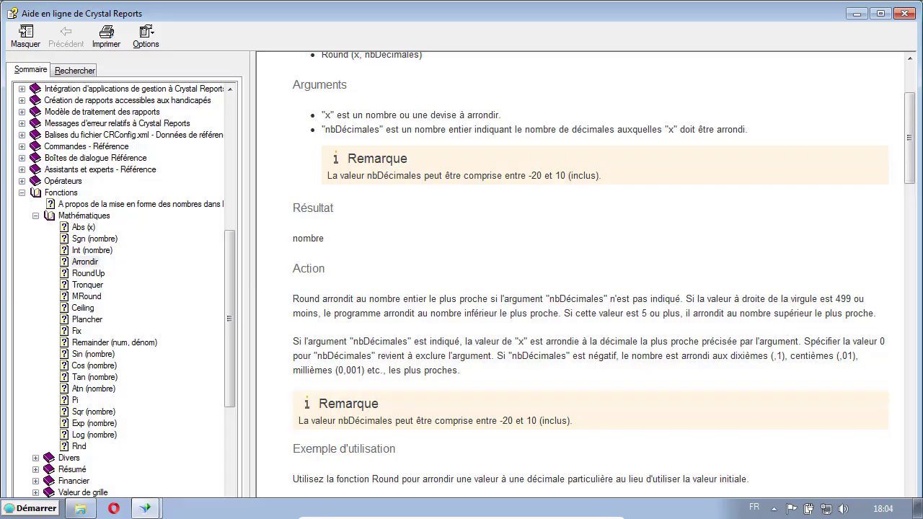
{"action": "left_click", "coordinate": [904, 13]}
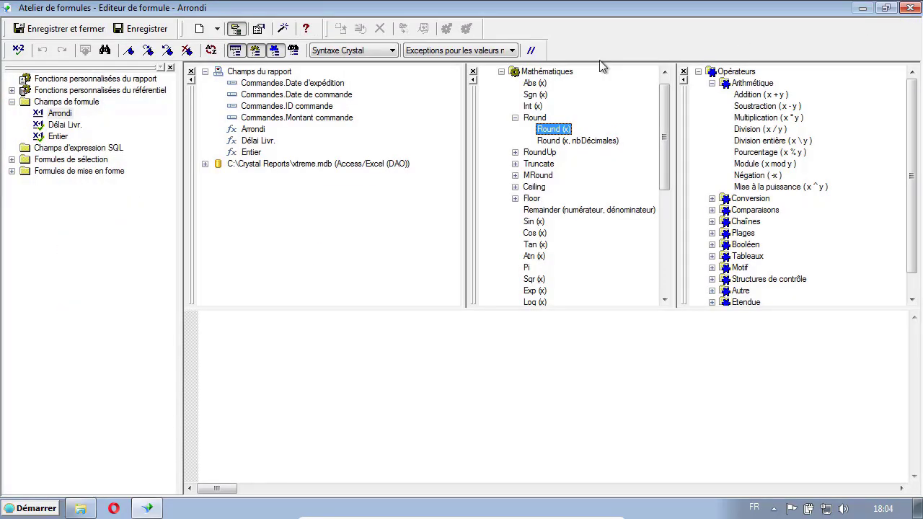
Define the formula as Round ({Commandes.Date d'expédition}-{Commandes.Date de commande}), check its syntax, and save and close it.
{"action": "double_click", "coordinate": [549, 133]}
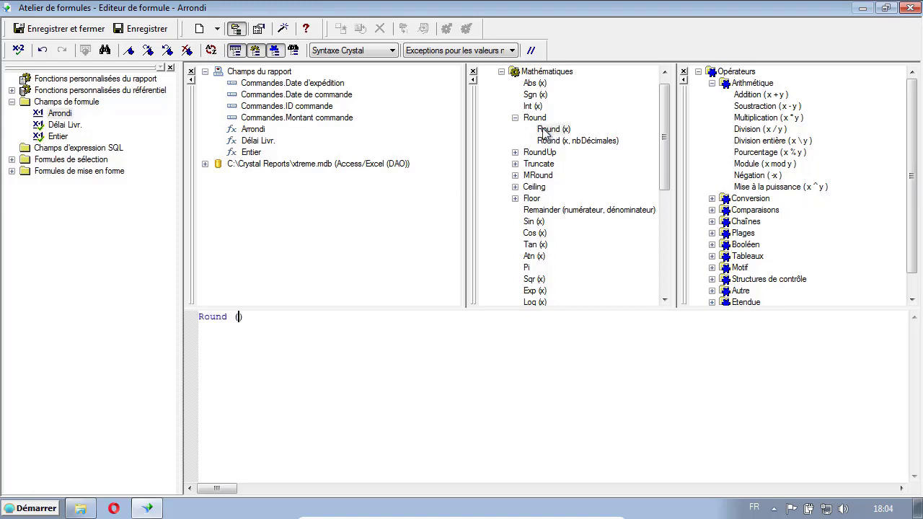
{"action": "double_click", "coordinate": [317, 85]}
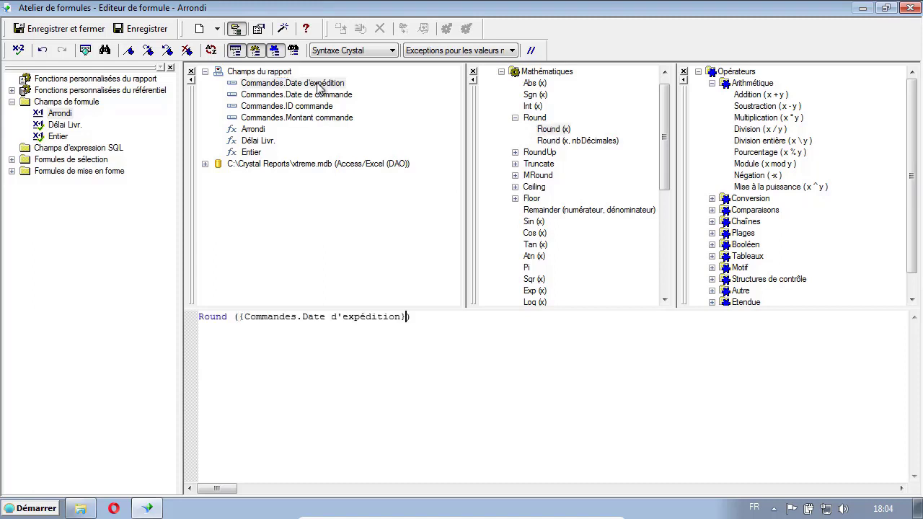
{"action": "type", "text": "-"}
{"action": "double_click", "coordinate": [324, 96]}
{"action": "left_click", "coordinate": [18, 50]}
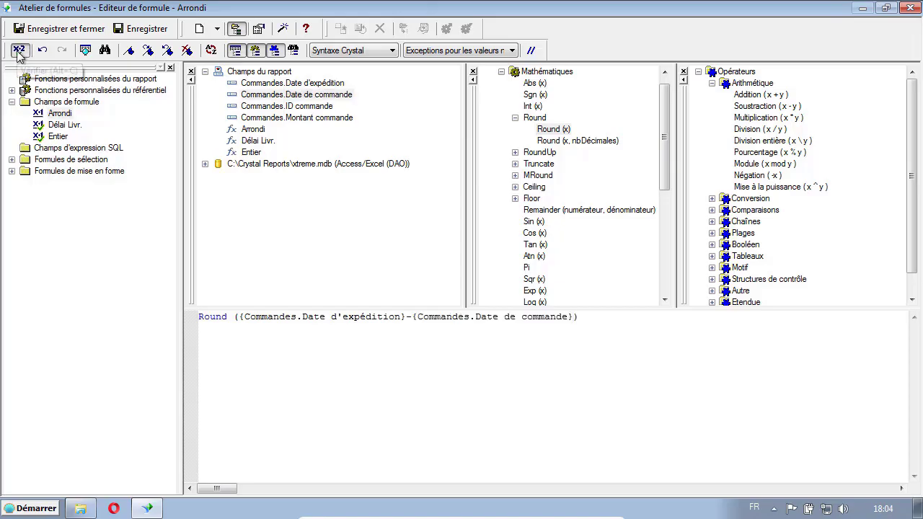
{"action": "left_click", "coordinate": [550, 291]}
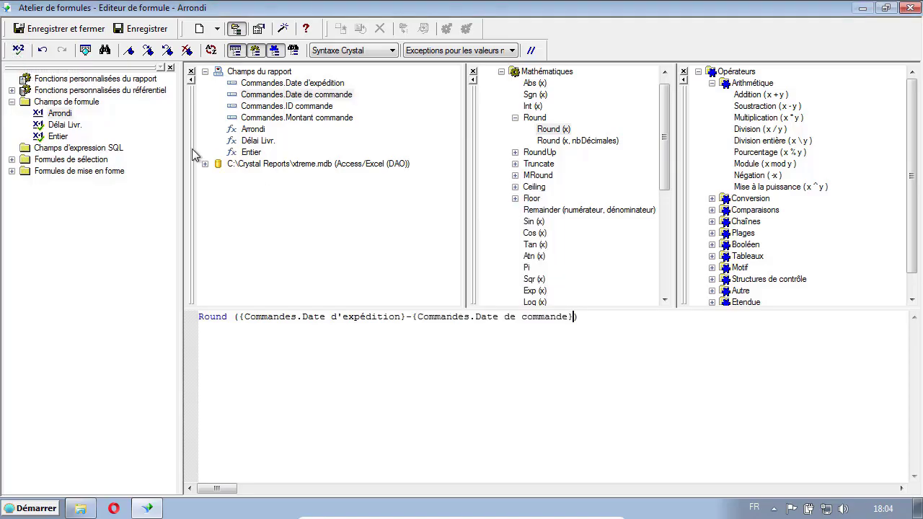
{"action": "left_click", "coordinate": [78, 30]}
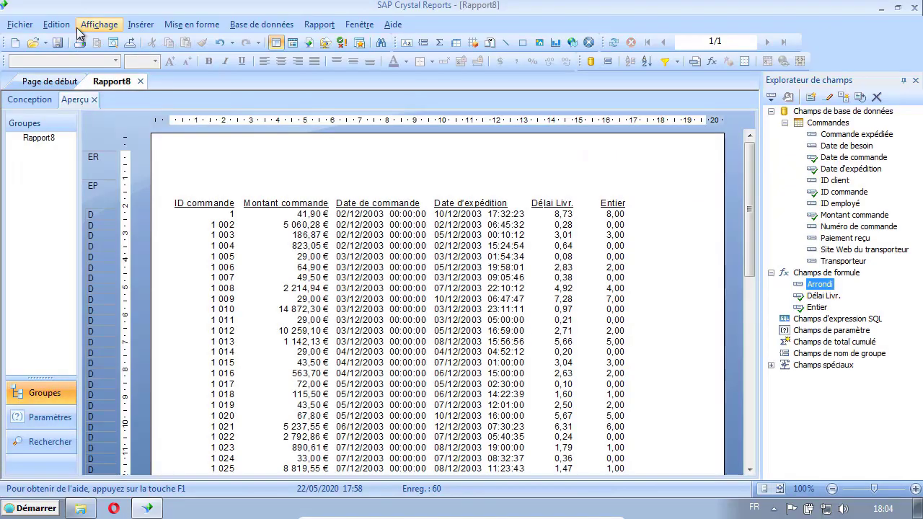
Place the Arrondi formula field after Entier in the Détails section and preview the report.
{"action": "left_click", "coordinate": [29, 99]}
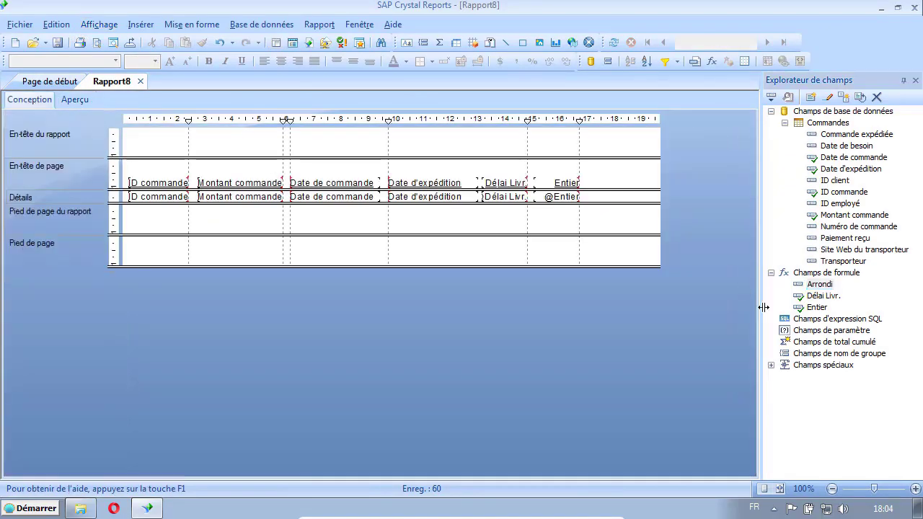
{"action": "left_click_drag", "start_coordinate": [819, 286], "coordinate": [593, 198]}
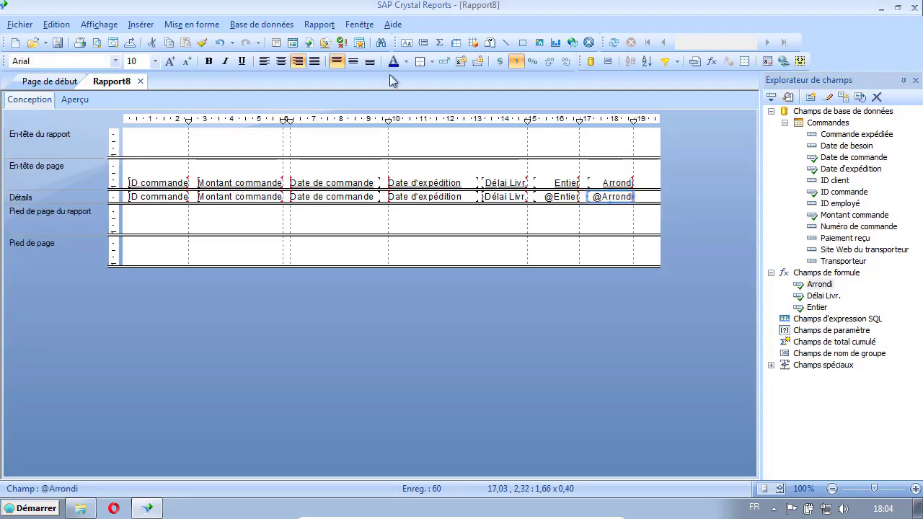
{"action": "left_click", "coordinate": [75, 100]}
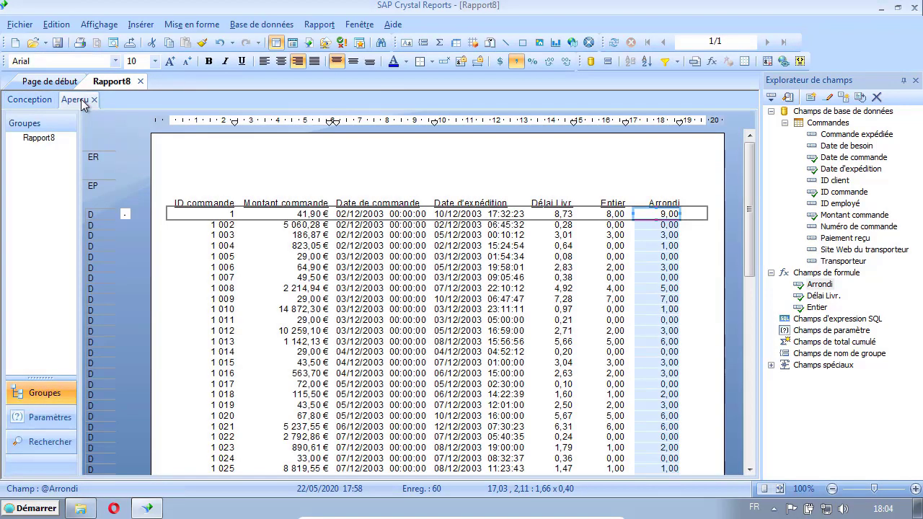
{"action": "left_click", "coordinate": [598, 155]}
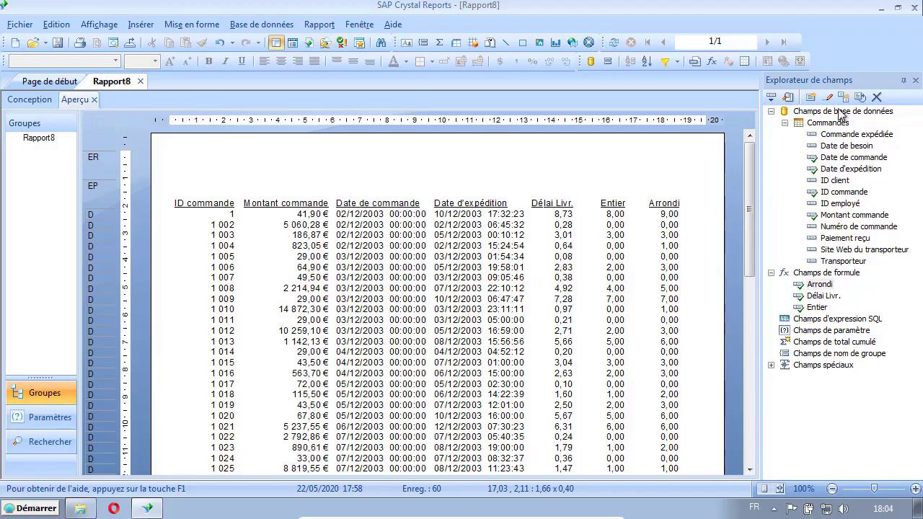
Create a formula field named Défaut and open it in the formula editor.
{"action": "left_click", "coordinate": [812, 98]}
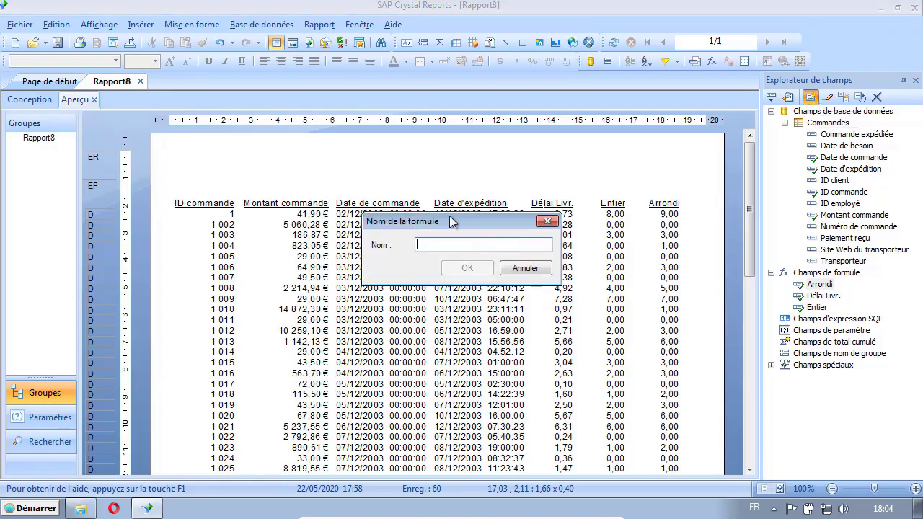
{"action": "left_click_drag", "start_coordinate": [450, 215], "coordinate": [291, 247]}
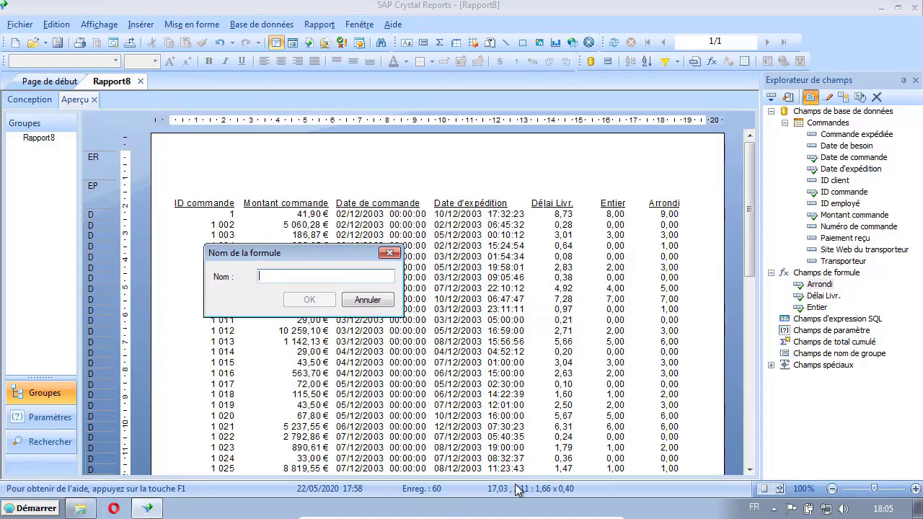
{"action": "type", "text": "Défaut"}
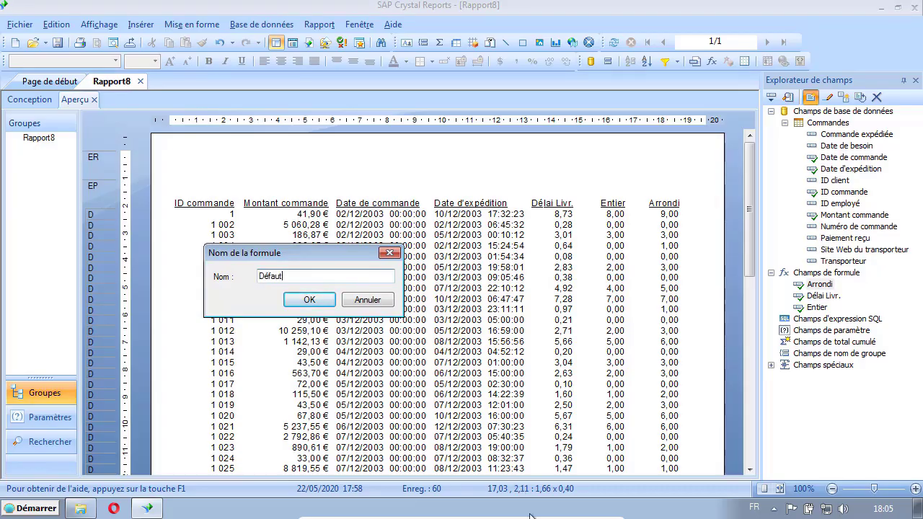
{"action": "left_click", "coordinate": [309, 300]}
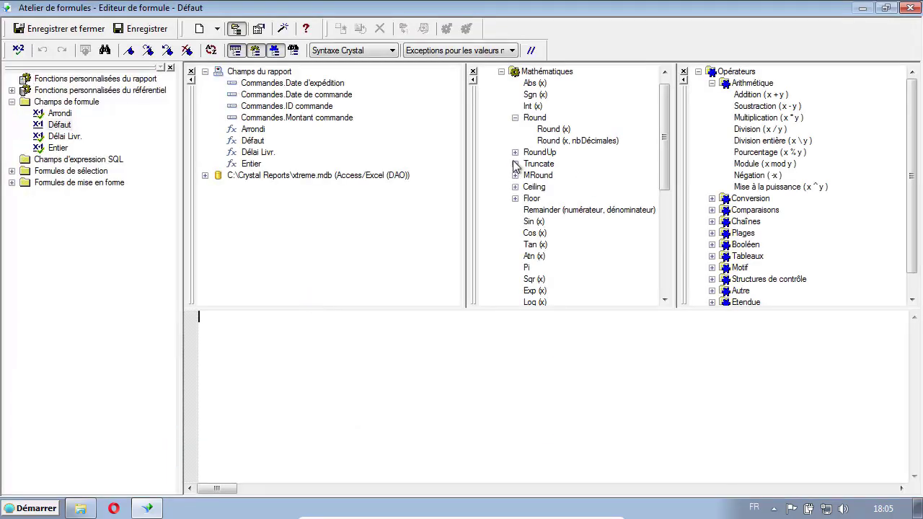
Define the Défaut formula as Floor ({Commandes.Date d'expédition}-{Commandes.Date de commande}) and save it.
{"action": "left_click", "coordinate": [515, 118]}
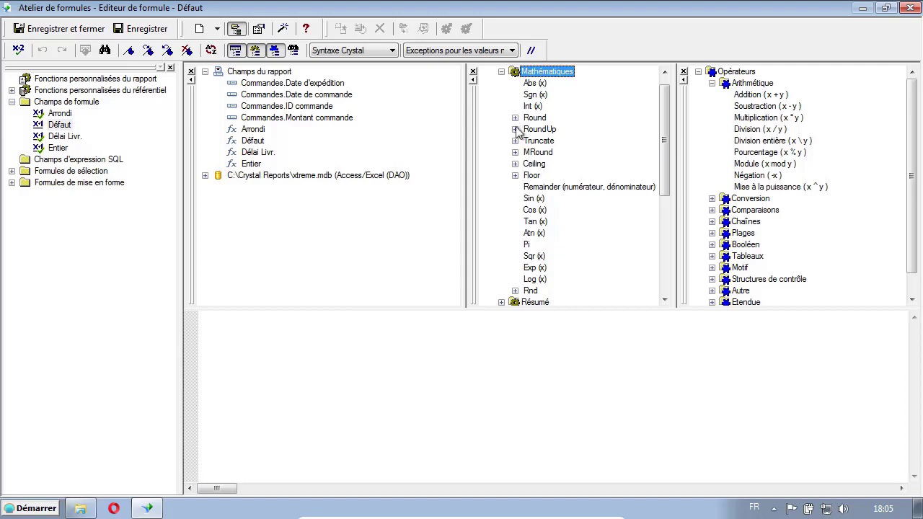
{"action": "left_click", "coordinate": [515, 176]}
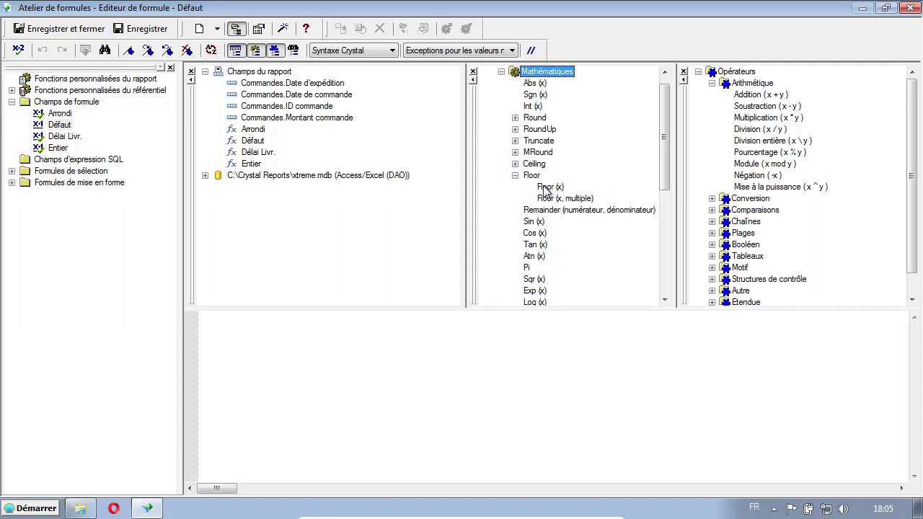
{"action": "left_click", "coordinate": [548, 189]}
{"action": "double_click", "coordinate": [553, 188]}
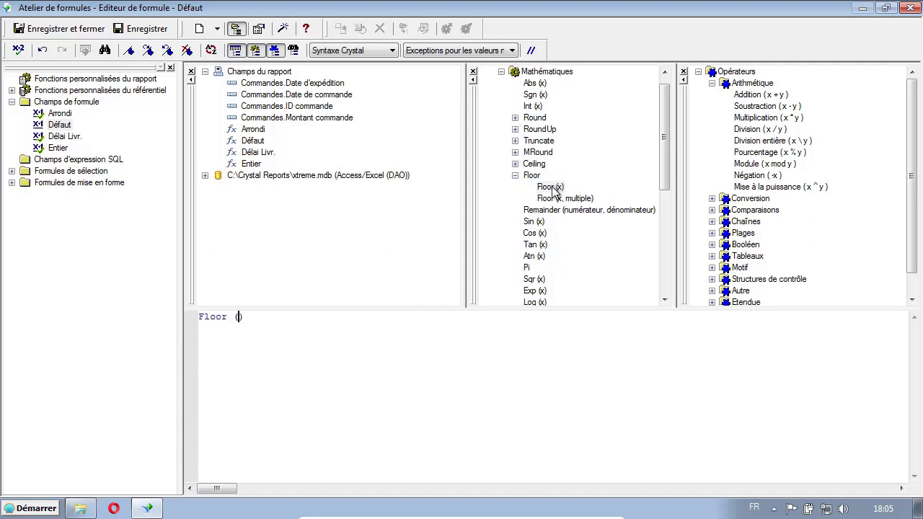
{"action": "double_click", "coordinate": [324, 85]}
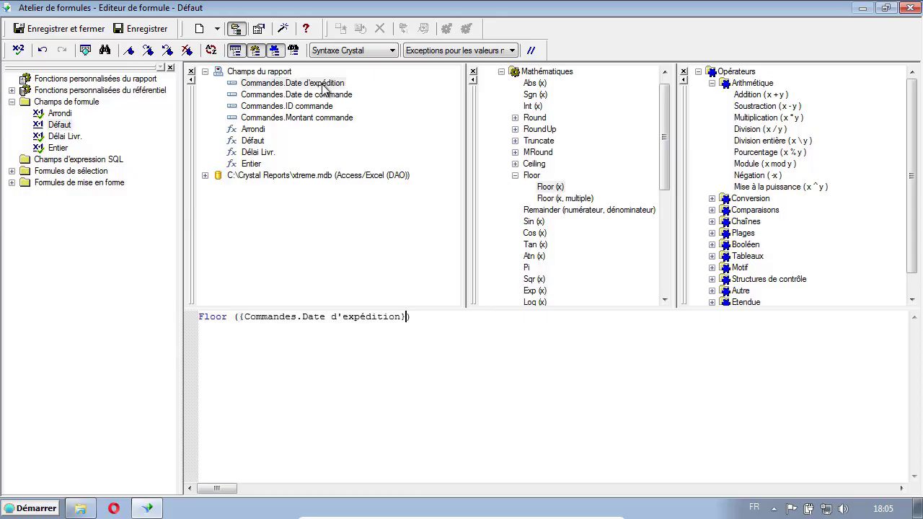
{"action": "type", "text": "-"}
{"action": "double_click", "coordinate": [329, 96]}
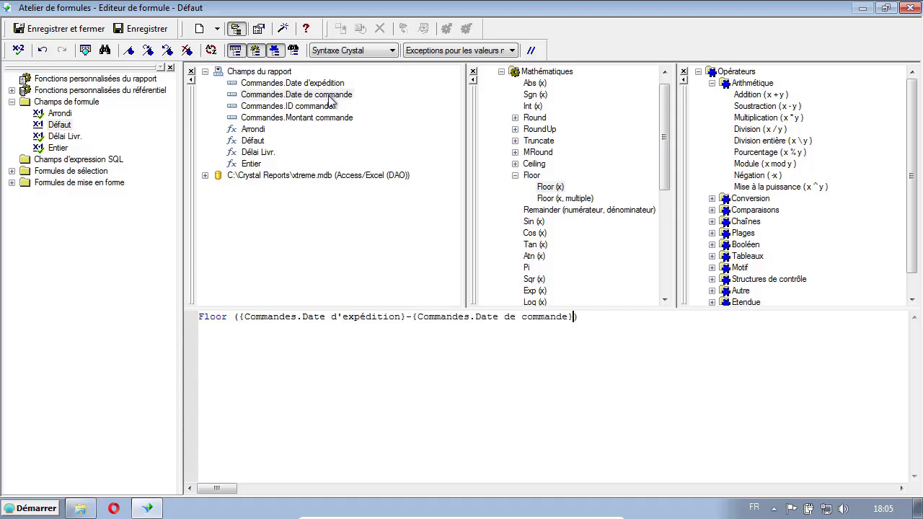
{"action": "left_click", "coordinate": [146, 32]}
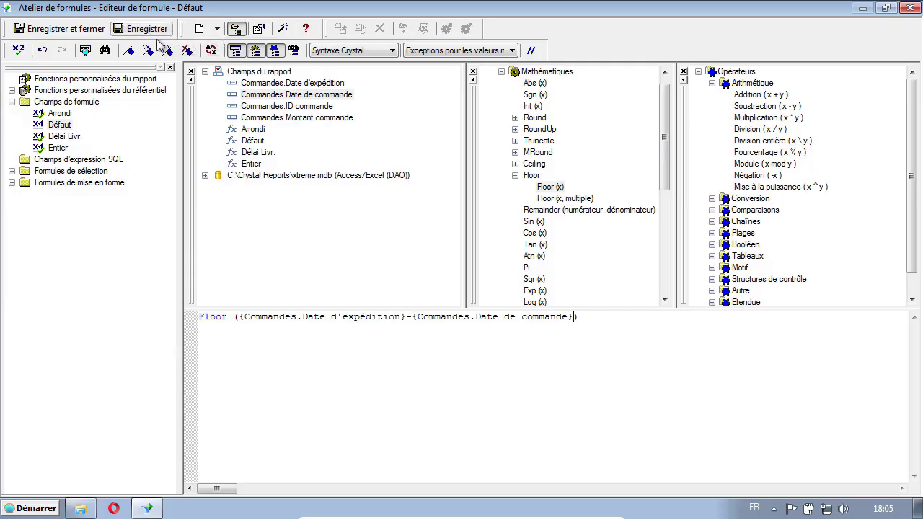
Create a new formula named Excès from within the formula workshop.
{"action": "left_click", "coordinate": [199, 30]}
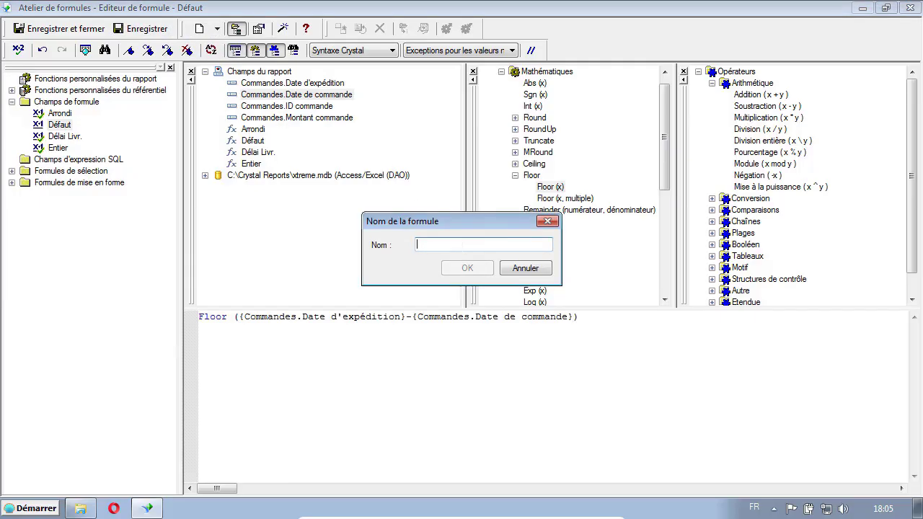
{"action": "type", "text": "Excès"}
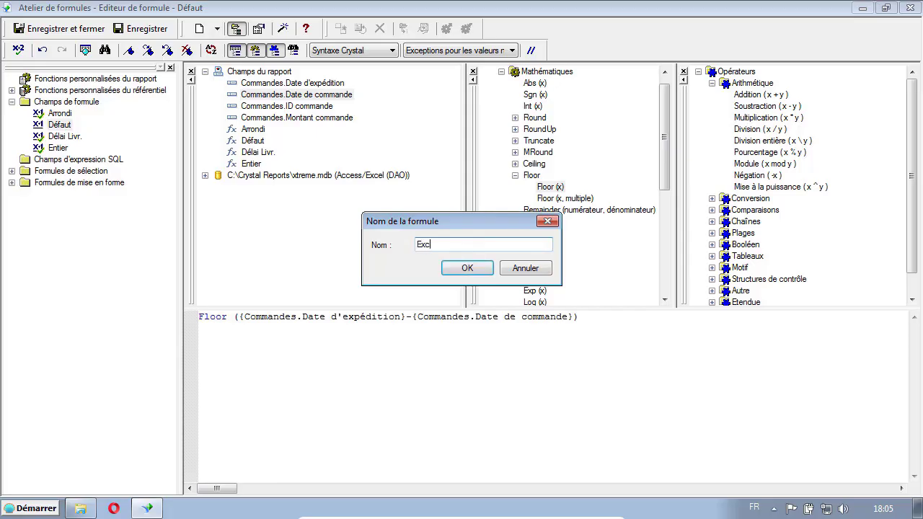
{"action": "left_click", "coordinate": [467, 268]}
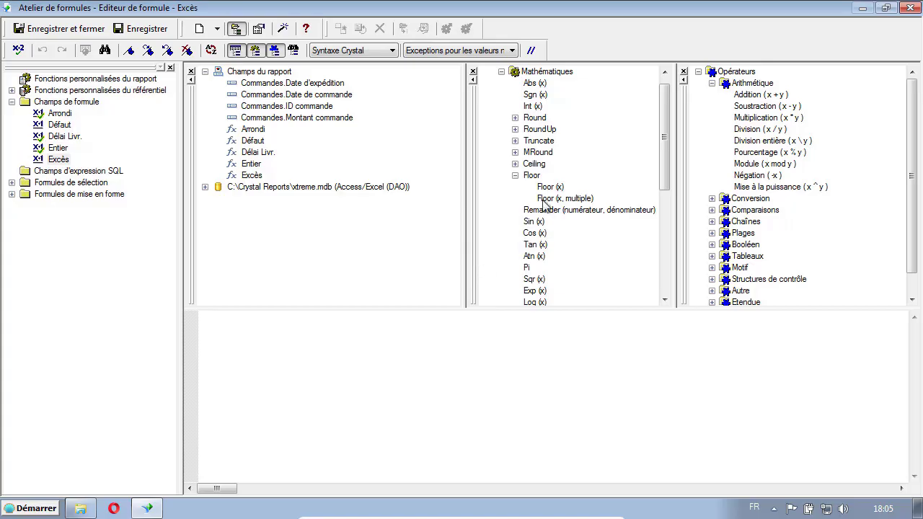
Define the Excès formula as Ceiling ({Commandes.Date d'expédition}-{Commandes.Date de commande}) and save it.
{"action": "left_click", "coordinate": [515, 164]}
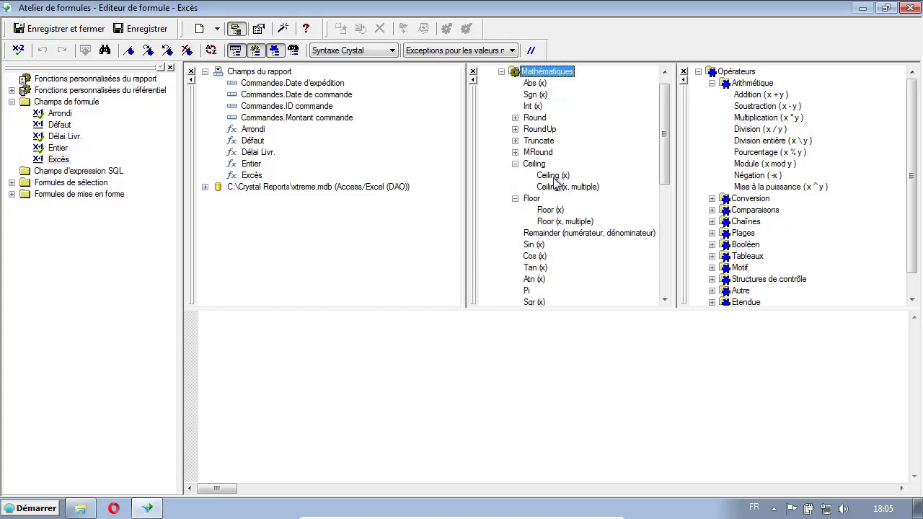
{"action": "left_click", "coordinate": [555, 176]}
{"action": "double_click", "coordinate": [554, 177]}
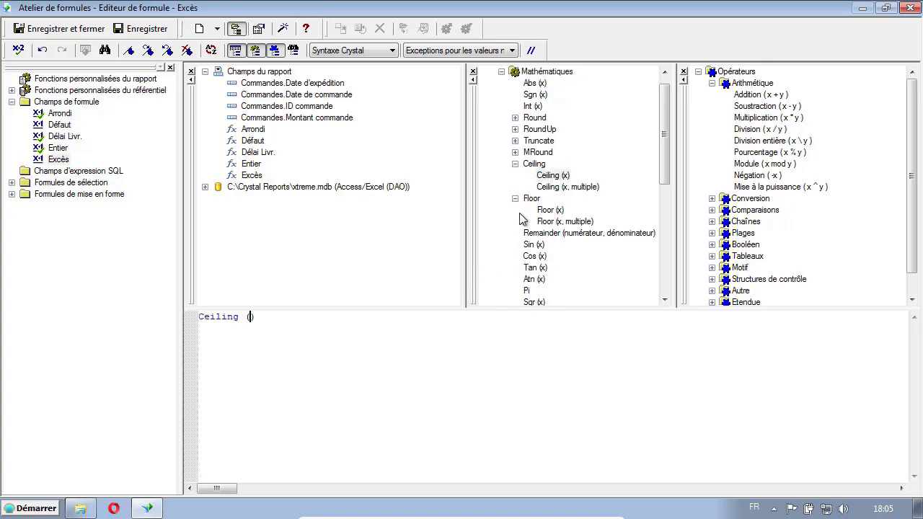
{"action": "double_click", "coordinate": [309, 84]}
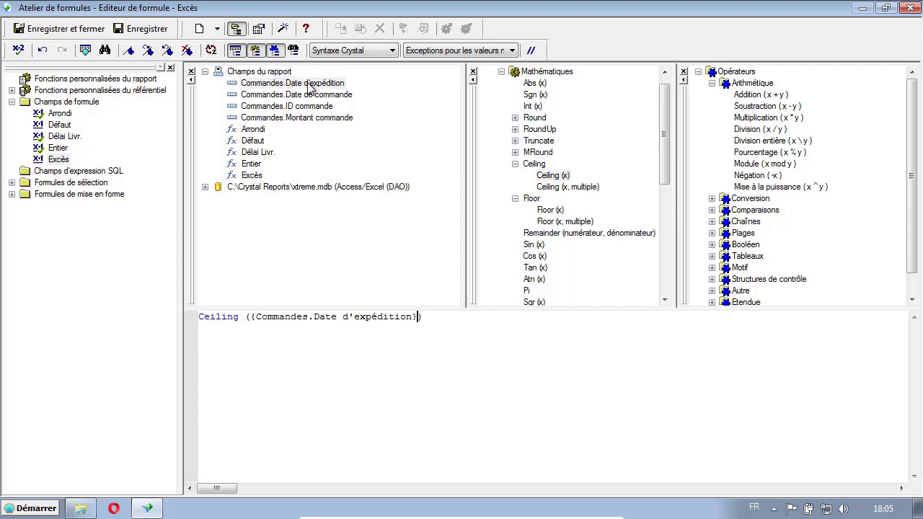
{"action": "type", "text": "-"}
{"action": "double_click", "coordinate": [316, 96]}
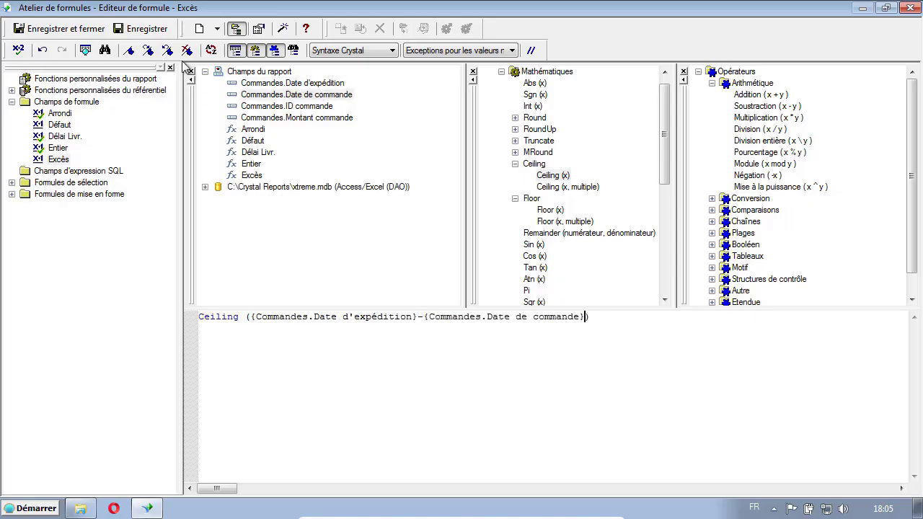
{"action": "left_click", "coordinate": [144, 34]}
Create another formula named Tronquer in the formula workshop.
{"action": "left_click", "coordinate": [200, 30]}
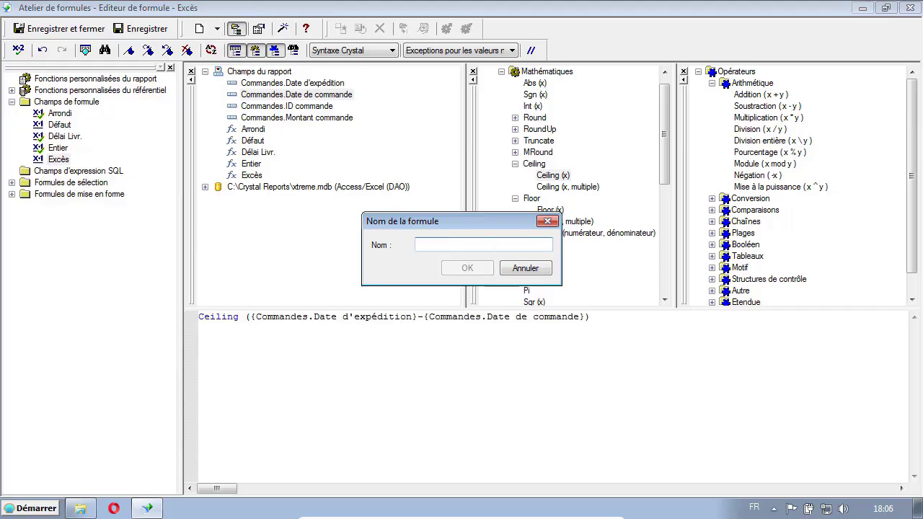
{"action": "left_click_drag", "start_coordinate": [457, 215], "coordinate": [243, 211]}
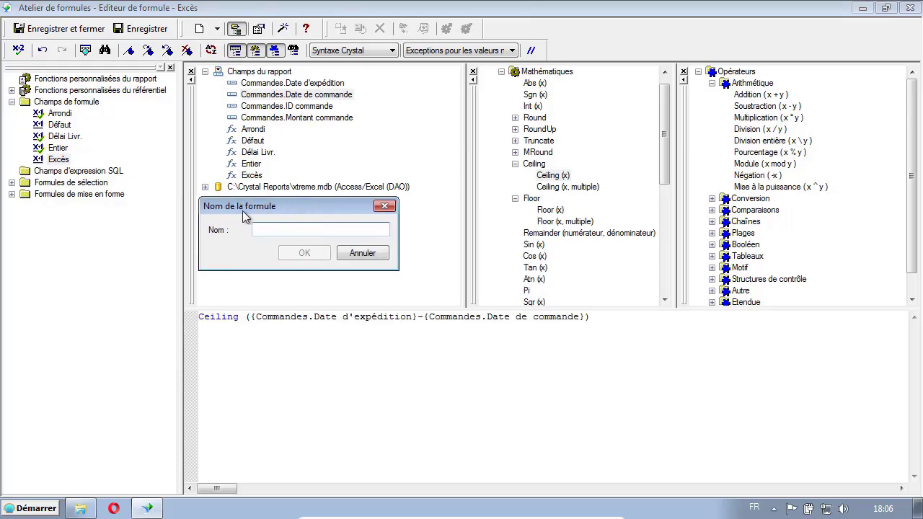
{"action": "type", "text": "Tronquer"}
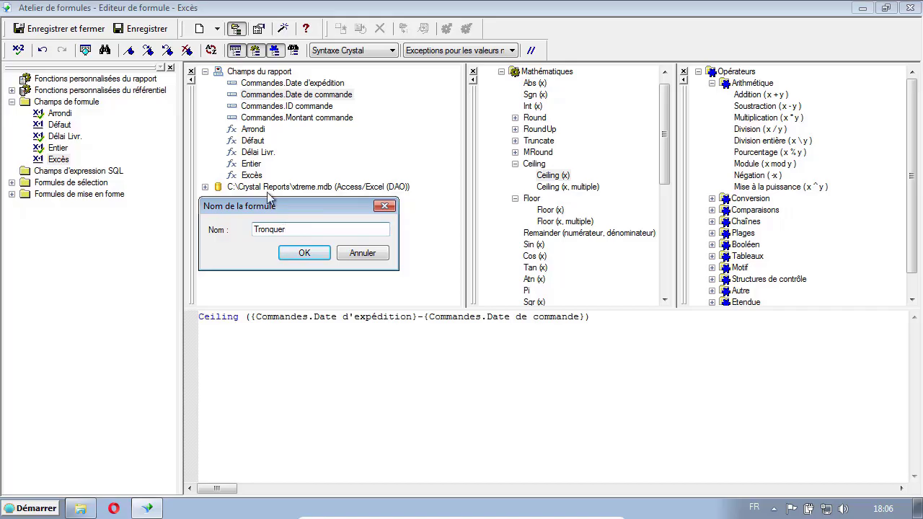
{"action": "left_click", "coordinate": [303, 252]}
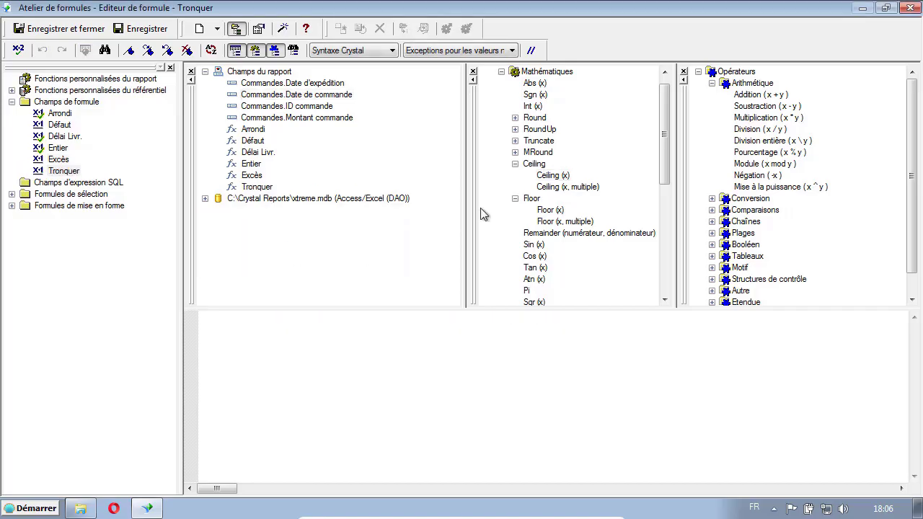
Find the Truncate (x) function among the mathematical functions and read its arguments and action in the online help.
{"action": "left_click", "coordinate": [516, 141]}
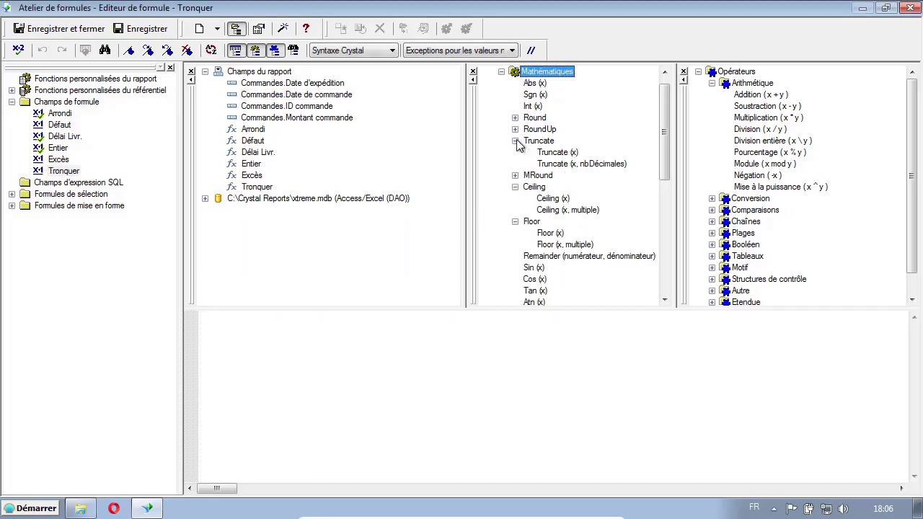
{"action": "left_click", "coordinate": [563, 156]}
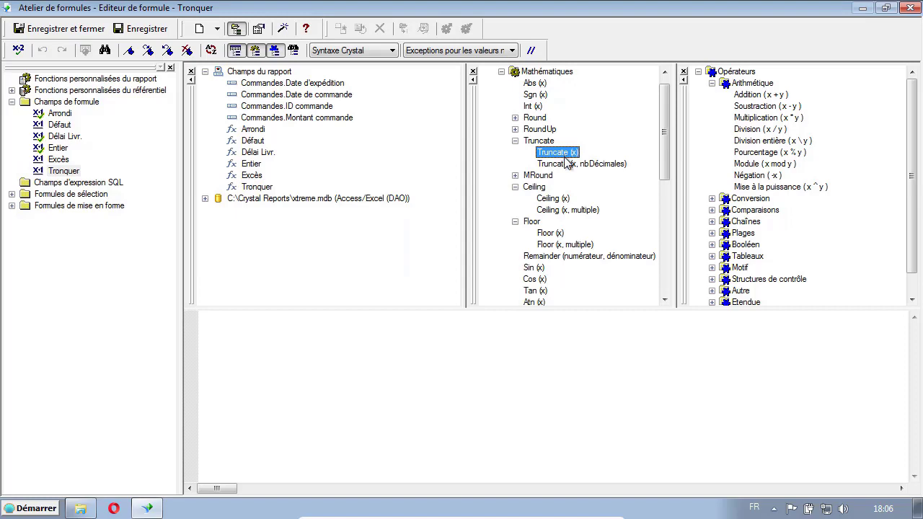
{"action": "left_click", "coordinate": [306, 28]}
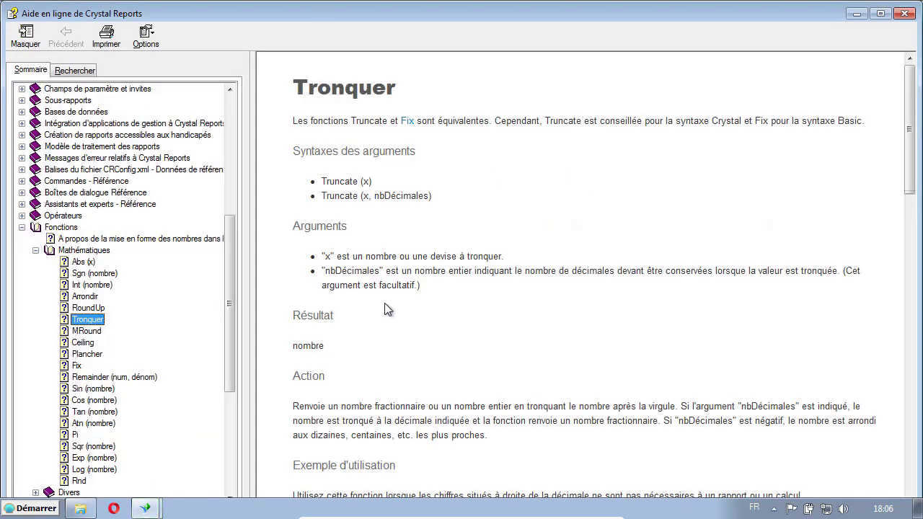
{"action": "scroll", "coordinate": [478, 371], "scroll_direction": "down", "scroll_amount": 1}
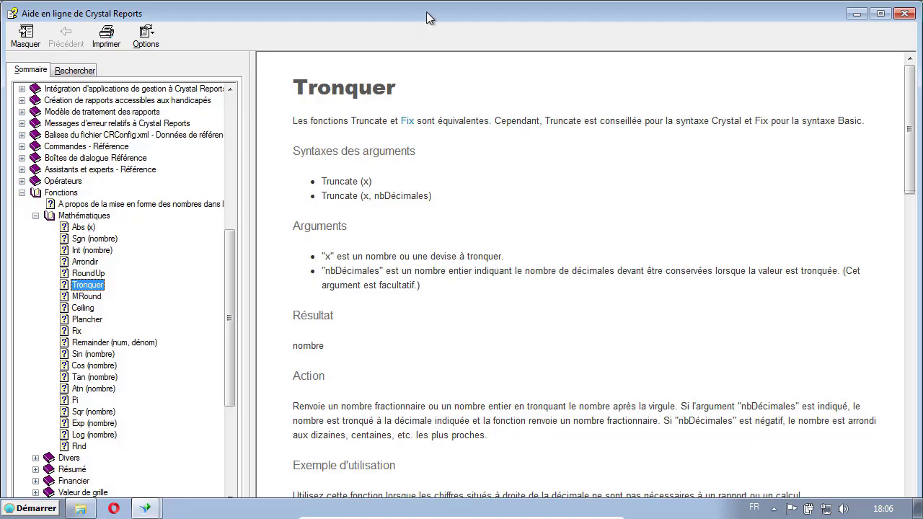
{"action": "left_click", "coordinate": [905, 14]}
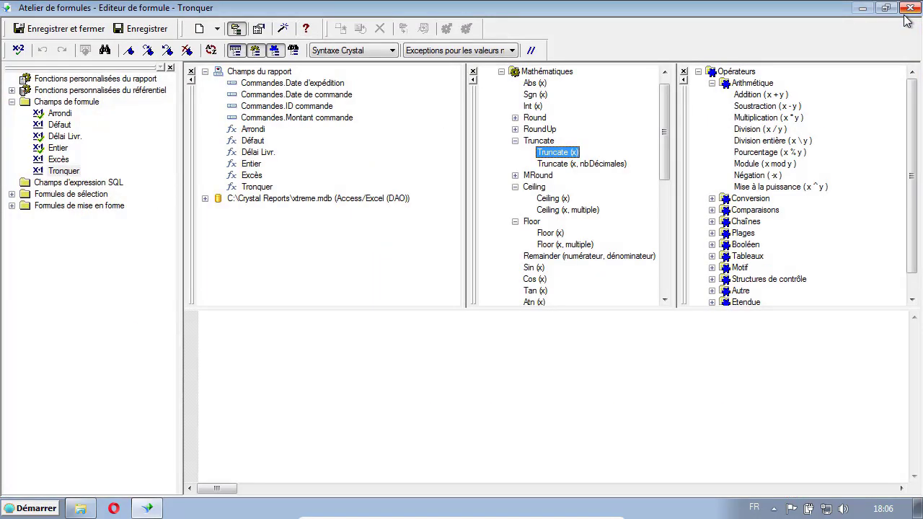
Define the Tronquer formula as Truncate ({Commandes.Date d'expédition}-{Commandes.Date de commande},1), check its syntax, and save and close the formula editor.
{"action": "double_click", "coordinate": [545, 154]}
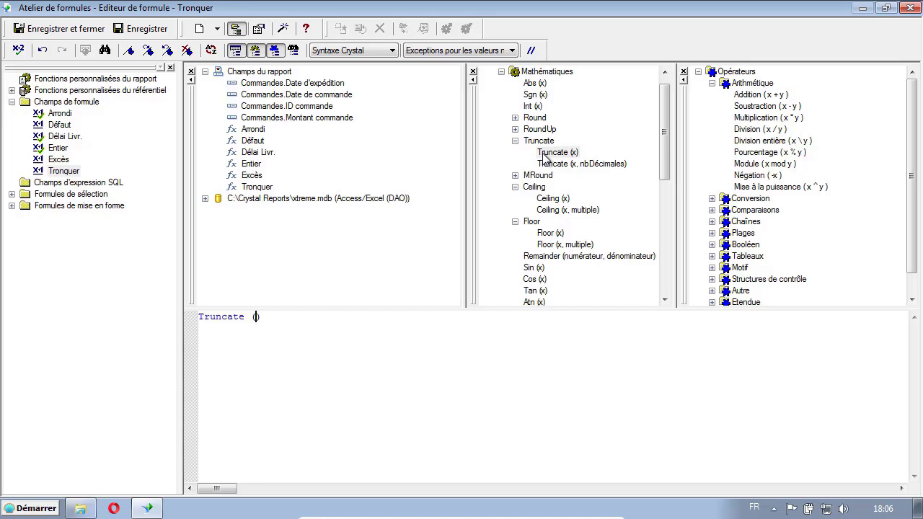
{"action": "left_click", "coordinate": [297, 84]}
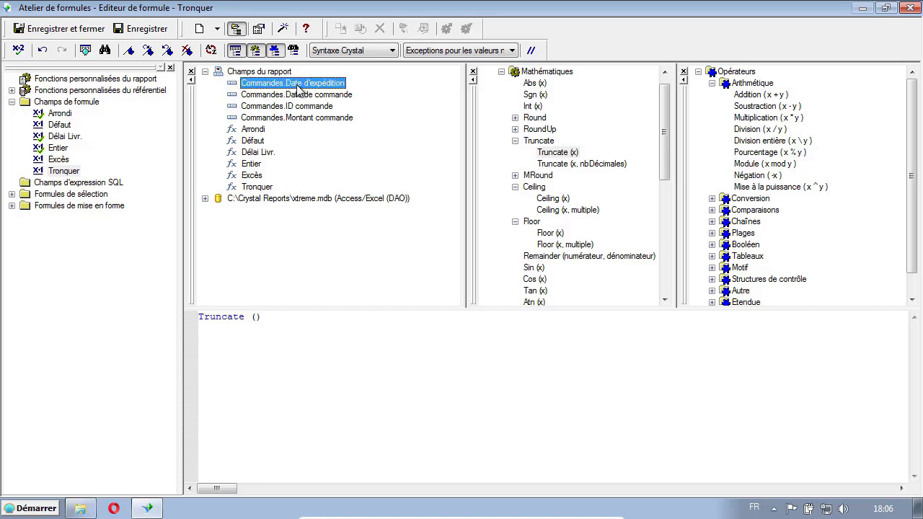
{"action": "double_click", "coordinate": [297, 84]}
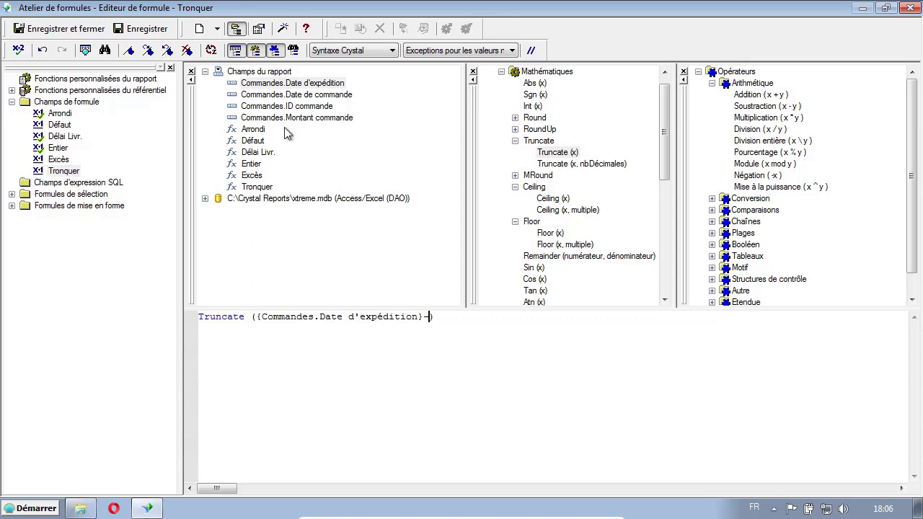
{"action": "double_click", "coordinate": [328, 95]}
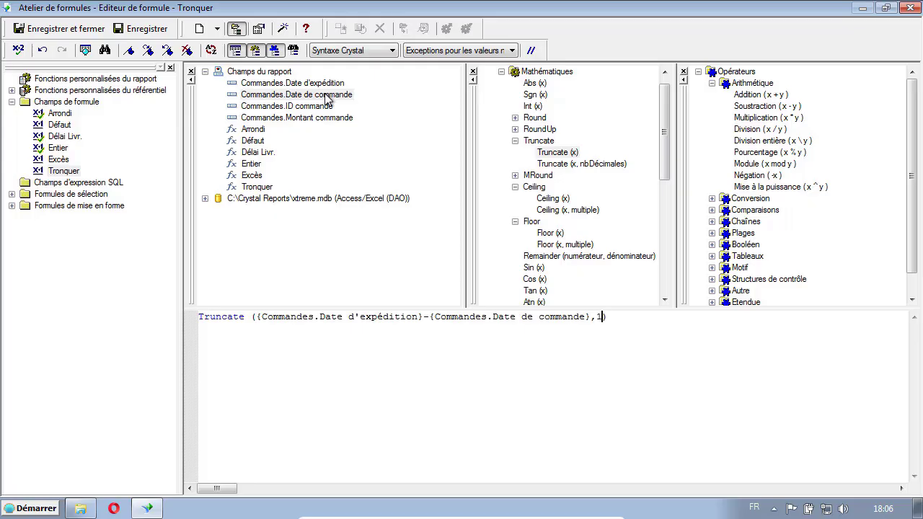
{"action": "left_click", "coordinate": [19, 50]}
{"action": "left_click", "coordinate": [508, 291]}
{"action": "left_click", "coordinate": [61, 29]}
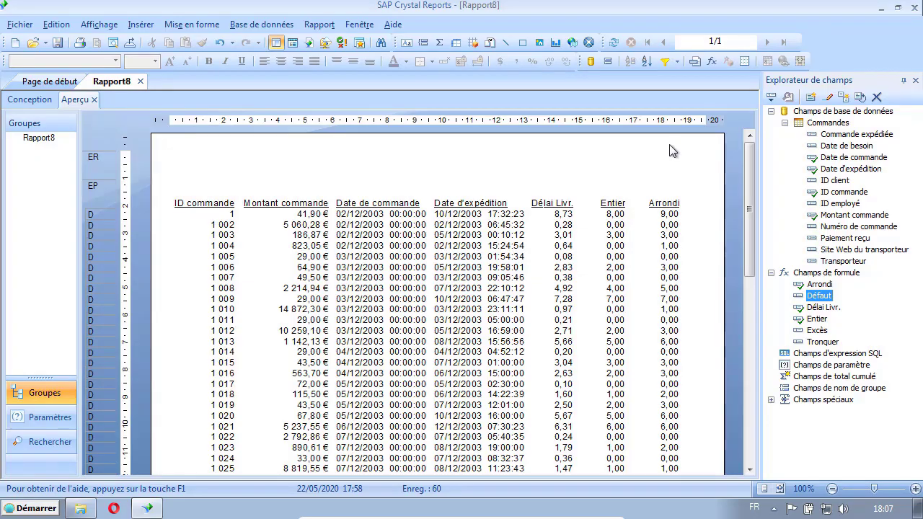
Set the report's page orientation to Paysage in the page setup.
{"action": "left_click", "coordinate": [20, 26]}
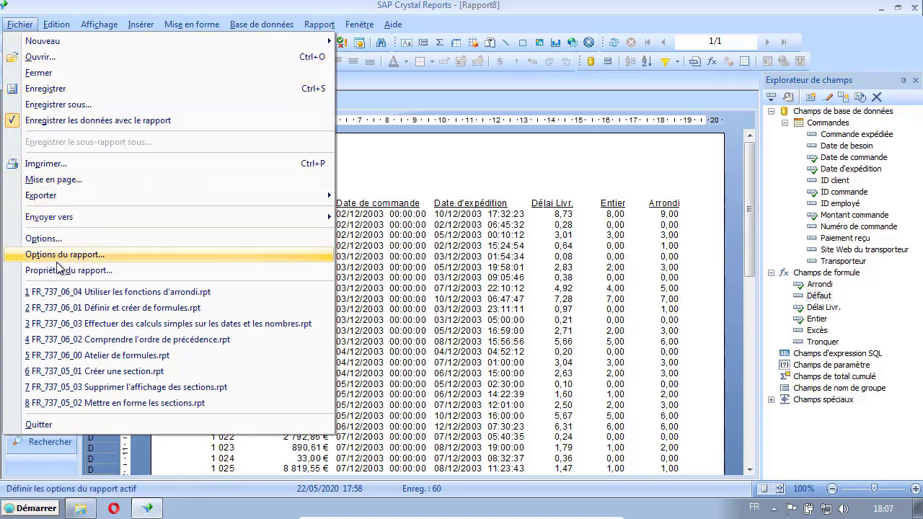
{"action": "left_click", "coordinate": [56, 182]}
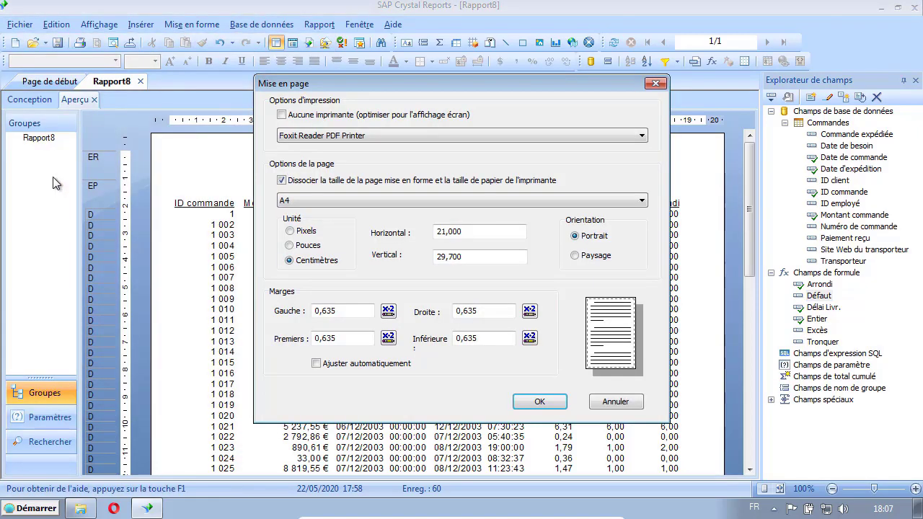
{"action": "left_click_drag", "start_coordinate": [370, 82], "coordinate": [194, 42]}
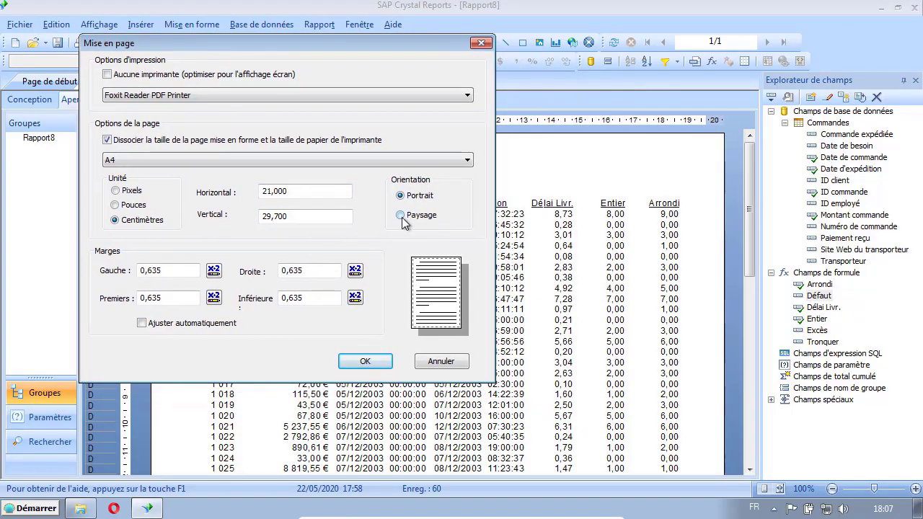
{"action": "left_click", "coordinate": [401, 216]}
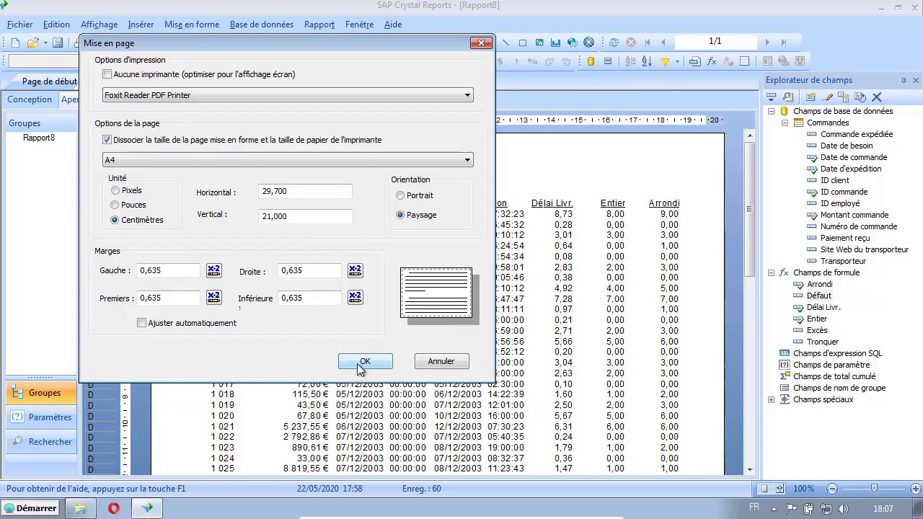
{"action": "left_click", "coordinate": [363, 363]}
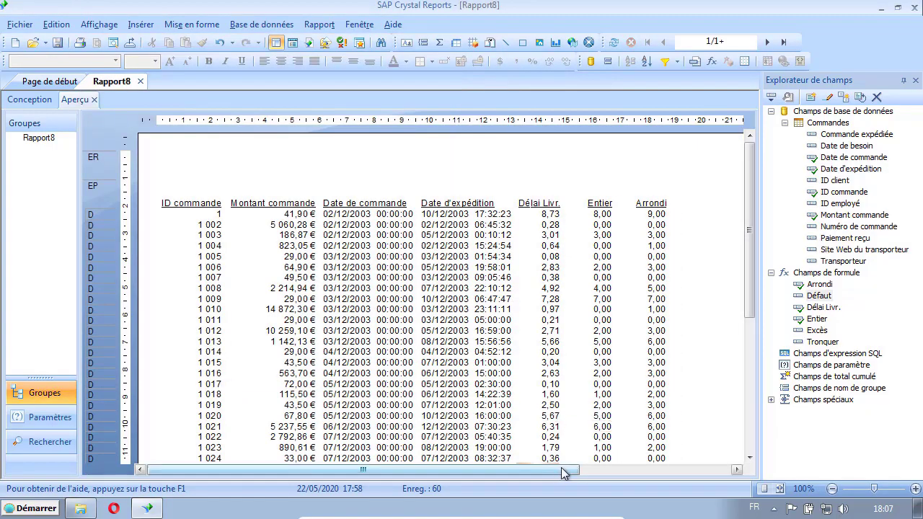
Add the Défaut, Excès and Tronquer formula fields side by side after Arrondi in the Détails section.
{"action": "left_click_drag", "start_coordinate": [565, 470], "coordinate": [704, 488]}
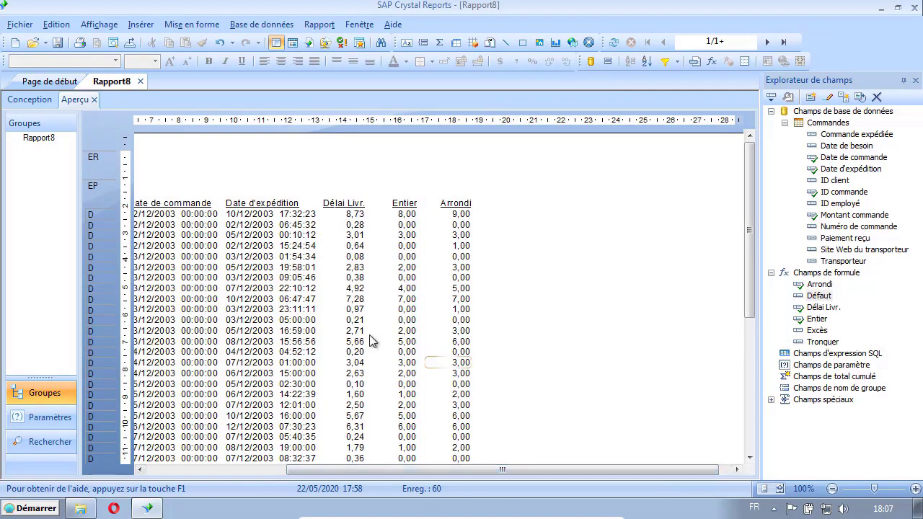
{"action": "left_click", "coordinate": [35, 98]}
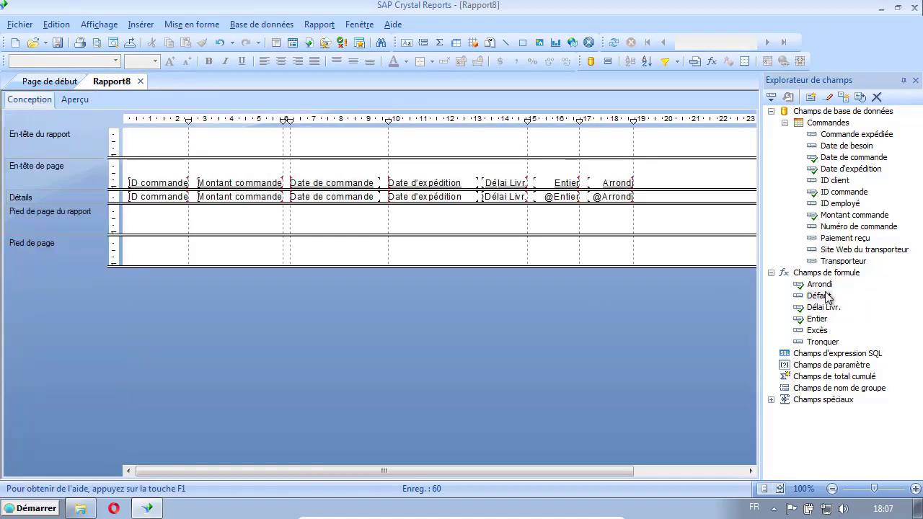
{"action": "left_click_drag", "start_coordinate": [821, 294], "coordinate": [645, 198]}
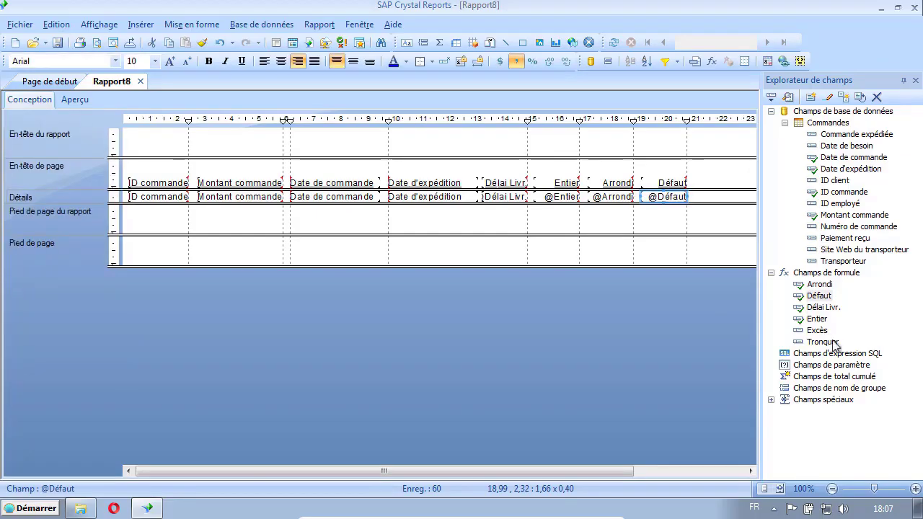
{"action": "left_click_drag", "start_coordinate": [815, 342], "coordinate": [694, 195]}
{"action": "left_click_drag", "start_coordinate": [522, 478], "coordinate": [609, 477]}
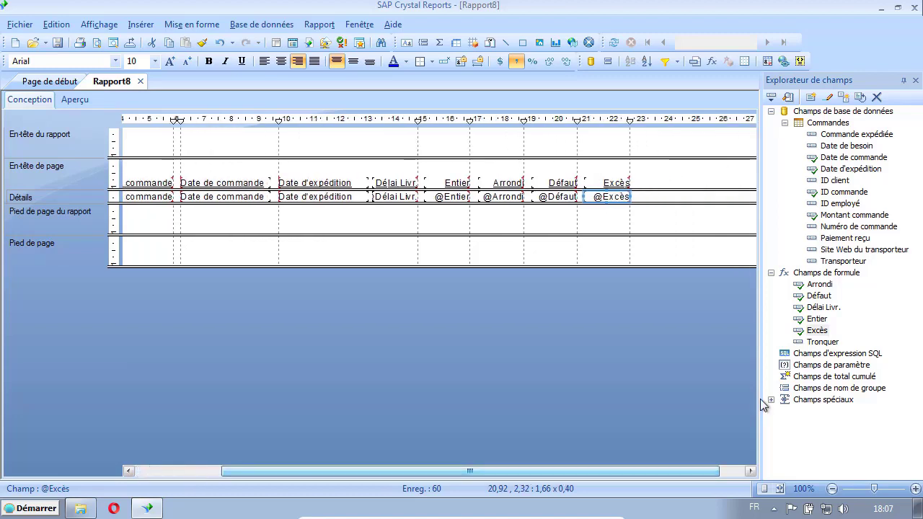
{"action": "left_click_drag", "start_coordinate": [822, 342], "coordinate": [772, 324]}
{"action": "left_click_drag", "start_coordinate": [676, 209], "coordinate": [637, 196]}
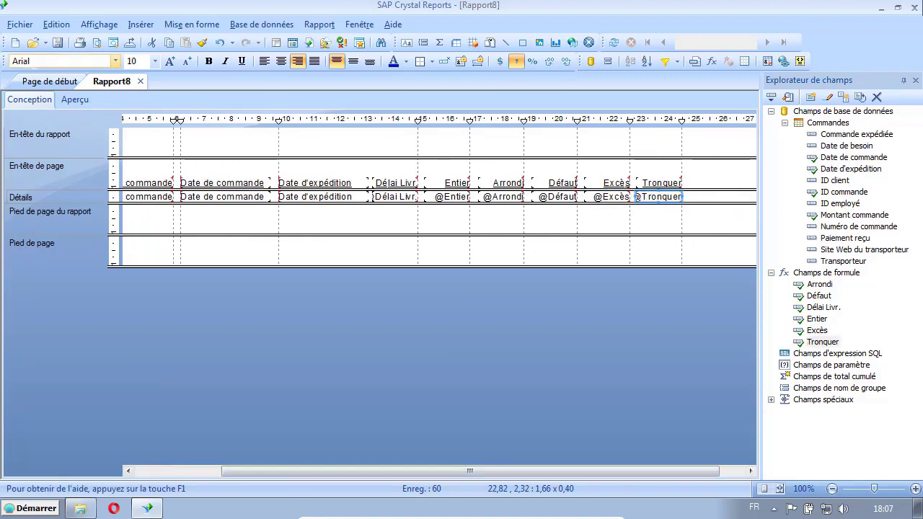
Preview the report, then collapse the field explorer and hide the preview panel to fit all columns in view.
{"action": "left_click", "coordinate": [75, 100]}
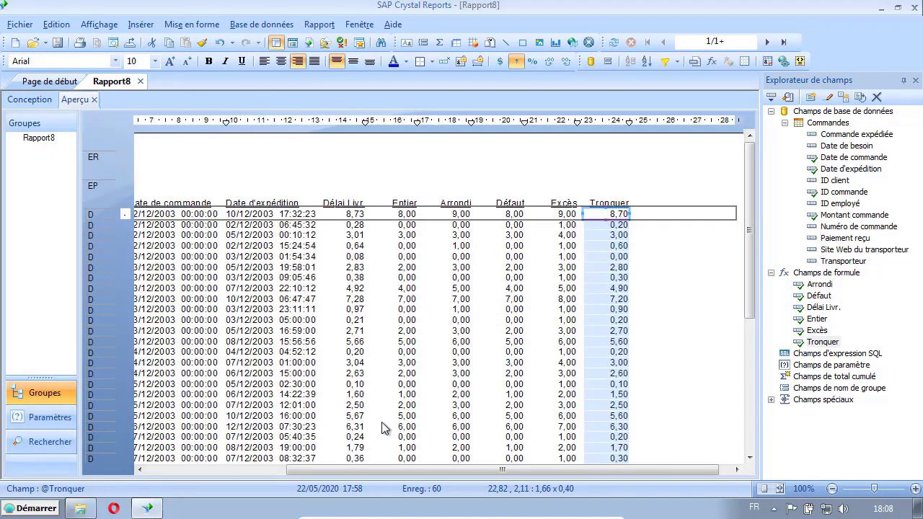
{"action": "left_click", "coordinate": [470, 140]}
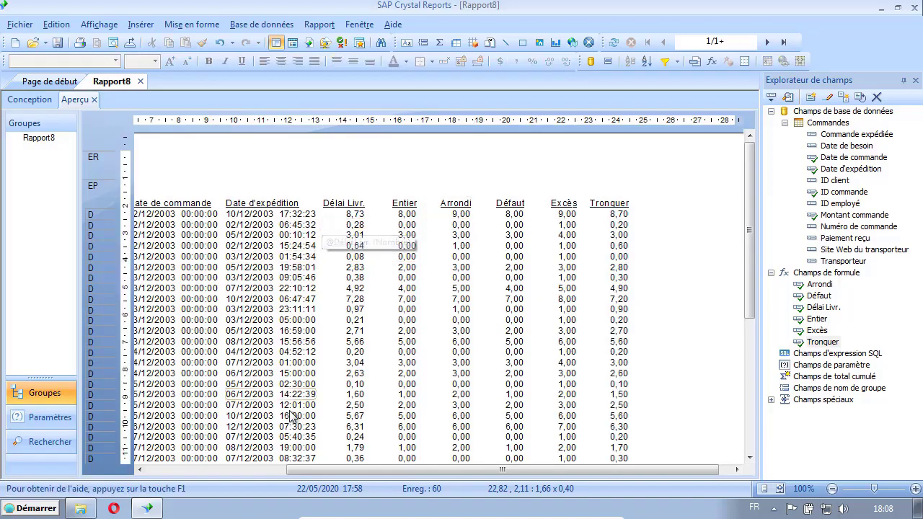
{"action": "left_click_drag", "start_coordinate": [375, 470], "coordinate": [305, 480]}
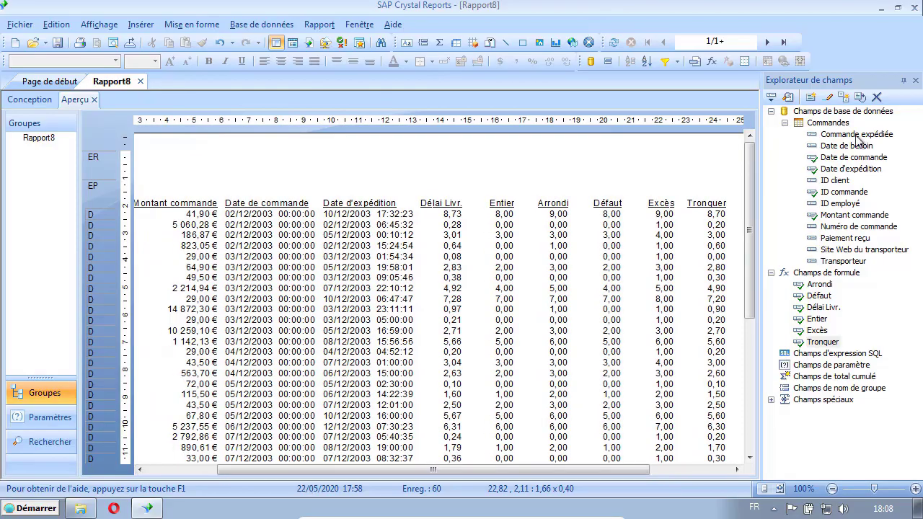
{"action": "left_click", "coordinate": [904, 82]}
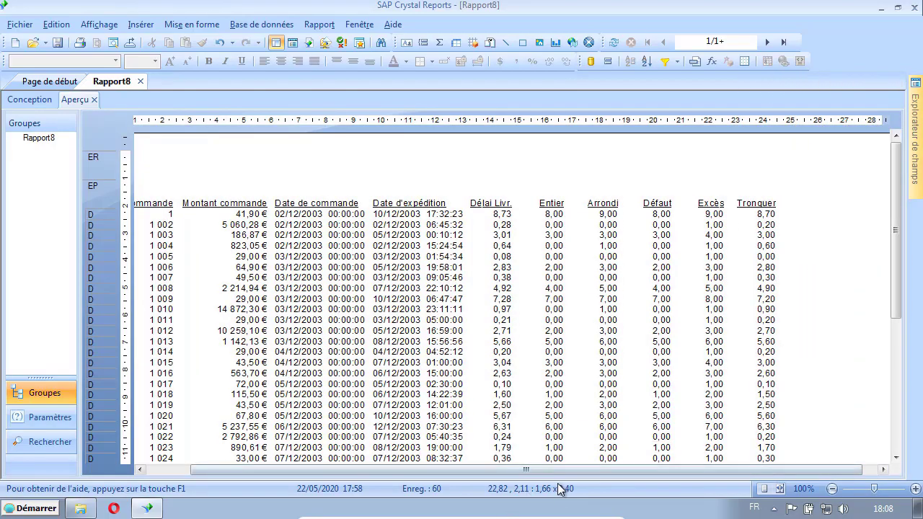
{"action": "left_click_drag", "start_coordinate": [559, 471], "coordinate": [530, 473]}
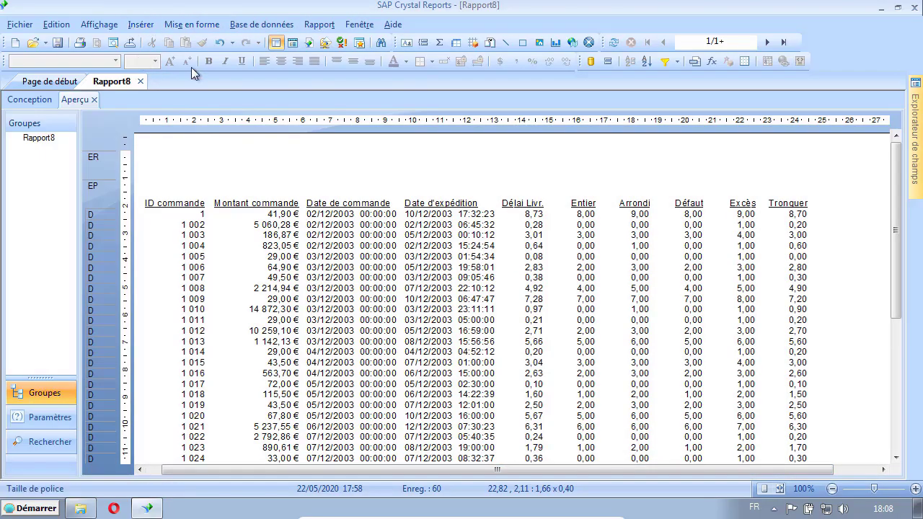
{"action": "left_click", "coordinate": [97, 25]}
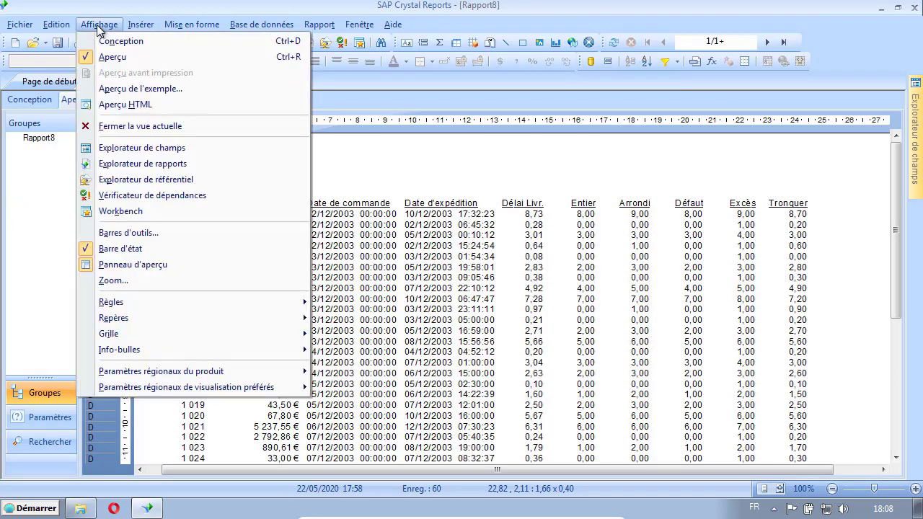
{"action": "left_click", "coordinate": [137, 267]}
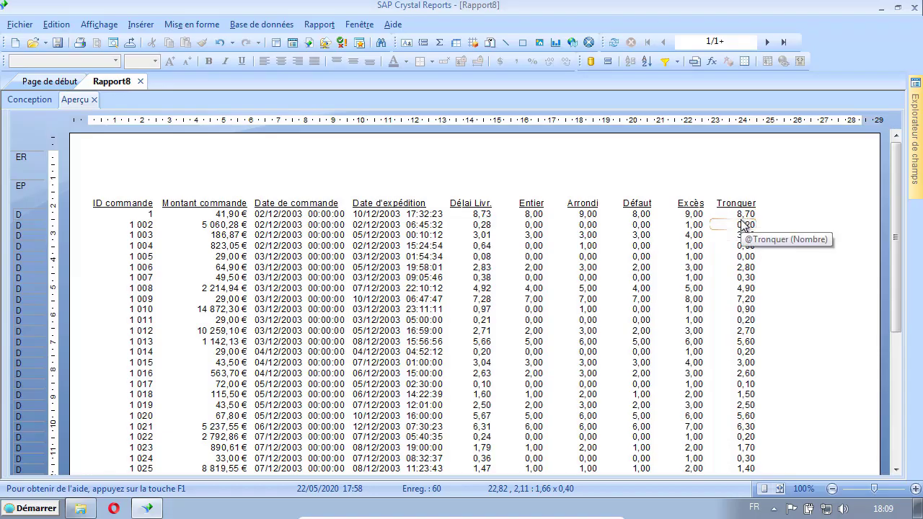
Show the Entier column without decimals and the Tronquer column with one decimal.
{"action": "left_click", "coordinate": [535, 215]}
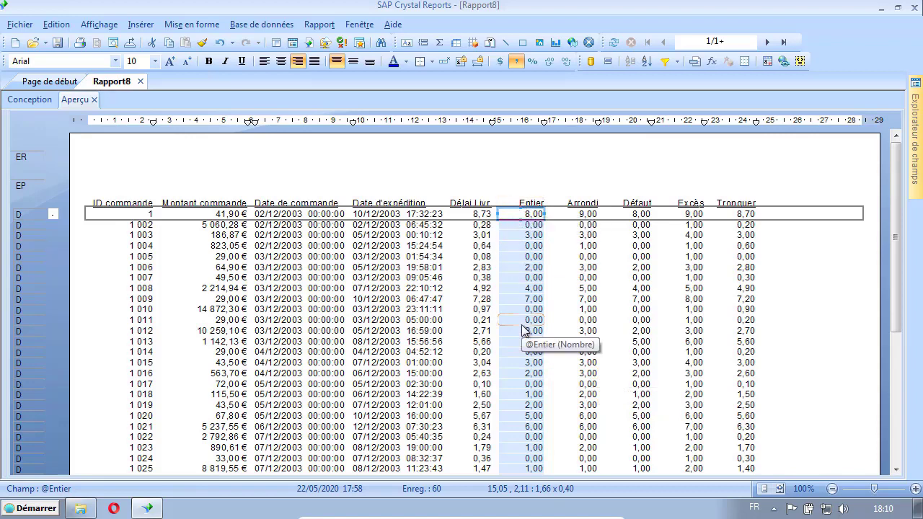
{"action": "left_click", "coordinate": [567, 63]}
{"action": "left_click", "coordinate": [567, 62]}
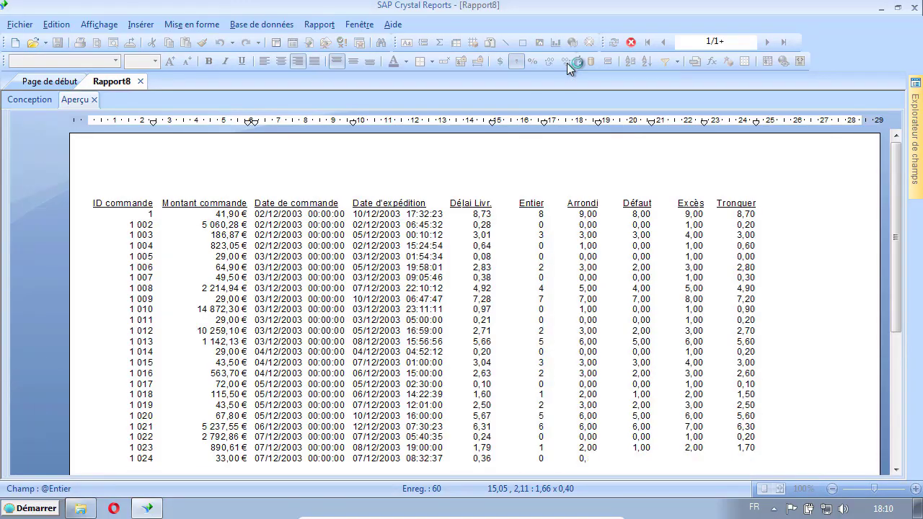
{"action": "left_click", "coordinate": [744, 230]}
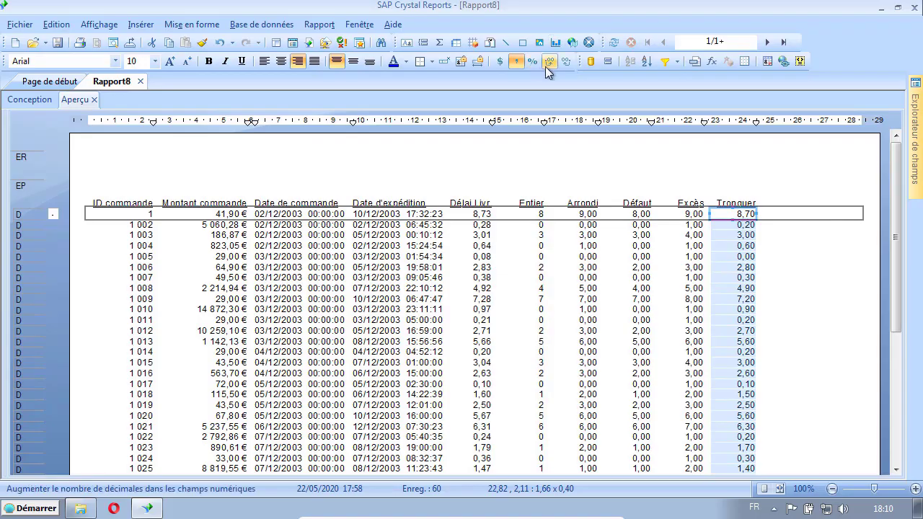
{"action": "left_click", "coordinate": [566, 63]}
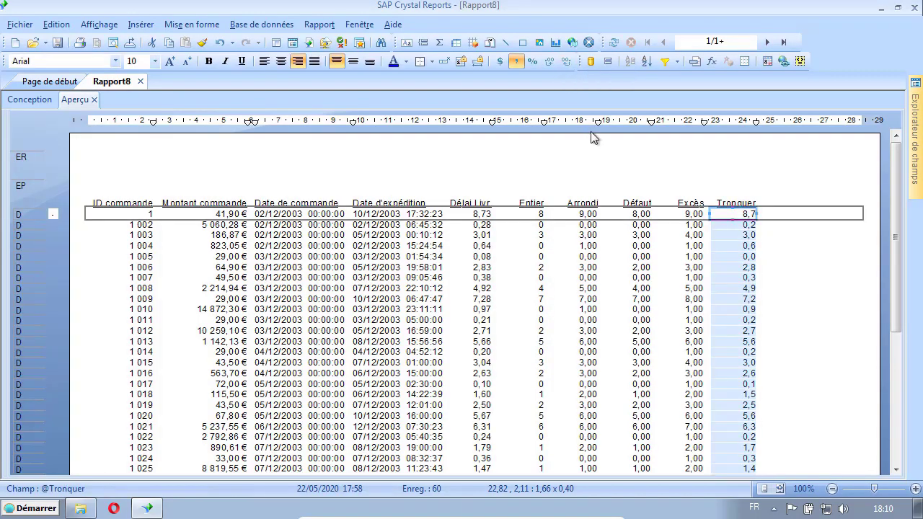
{"action": "left_click", "coordinate": [588, 158]}
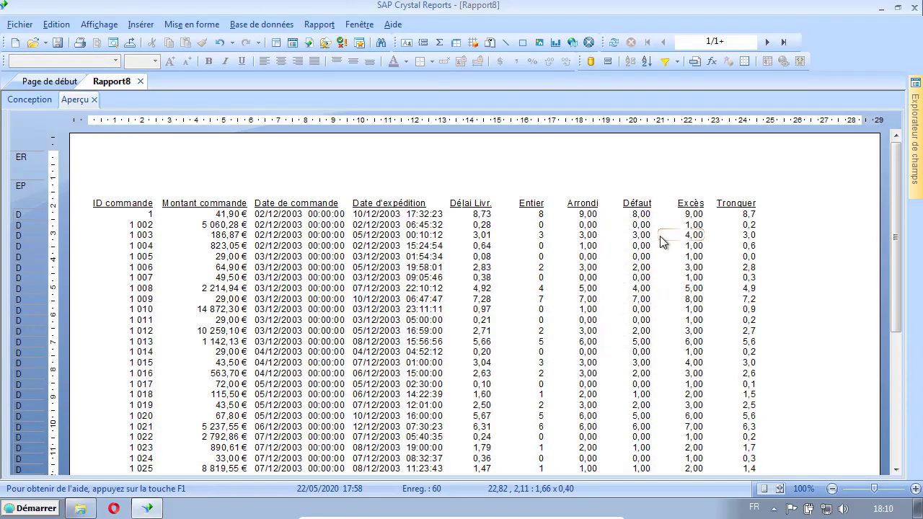
Remove both decimals from the Arrondi, Défaut and Excès columns together.
{"action": "left_click", "coordinate": [587, 215]}
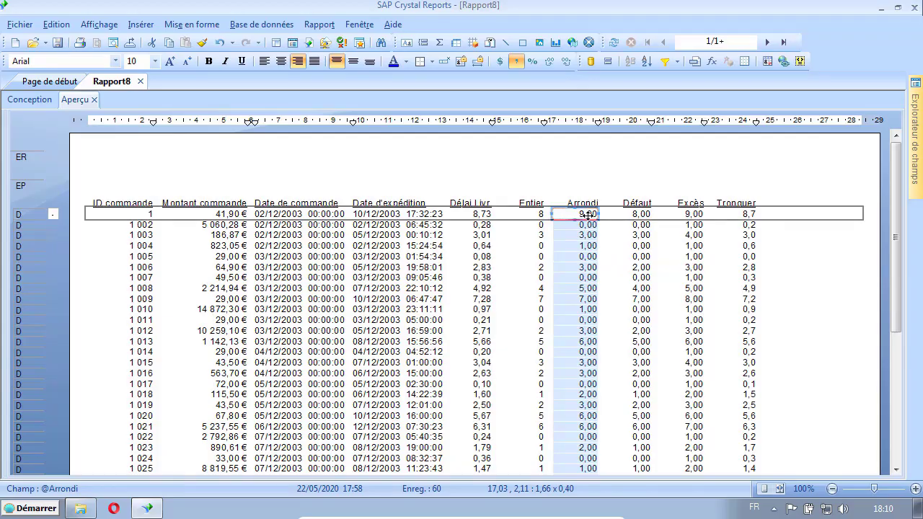
{"action": "left_click", "coordinate": [640, 215], "text": "ctrl"}
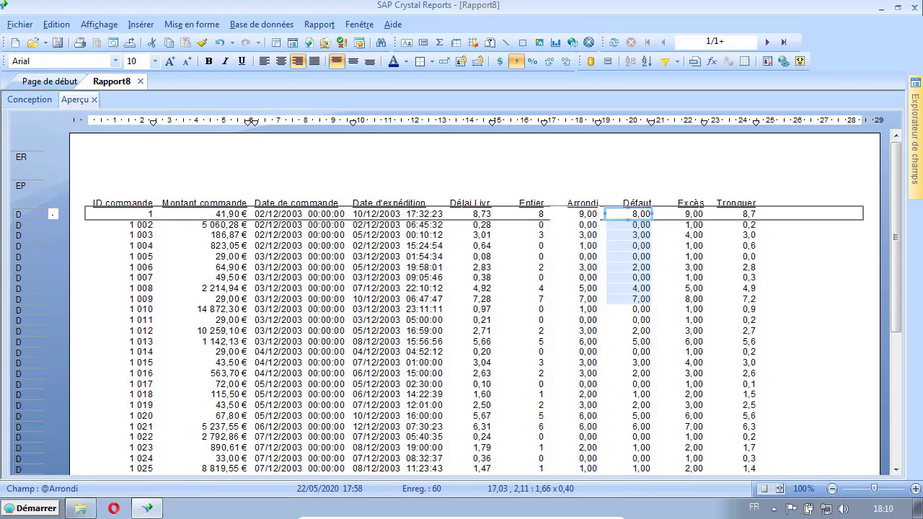
{"action": "left_click", "coordinate": [691, 214], "text": "ctrl"}
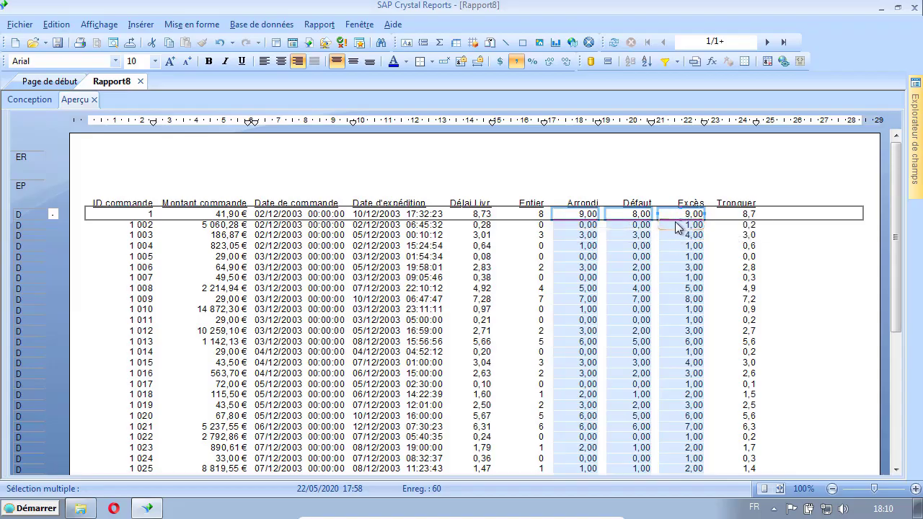
{"action": "left_click", "coordinate": [566, 63]}
{"action": "left_click", "coordinate": [566, 63]}
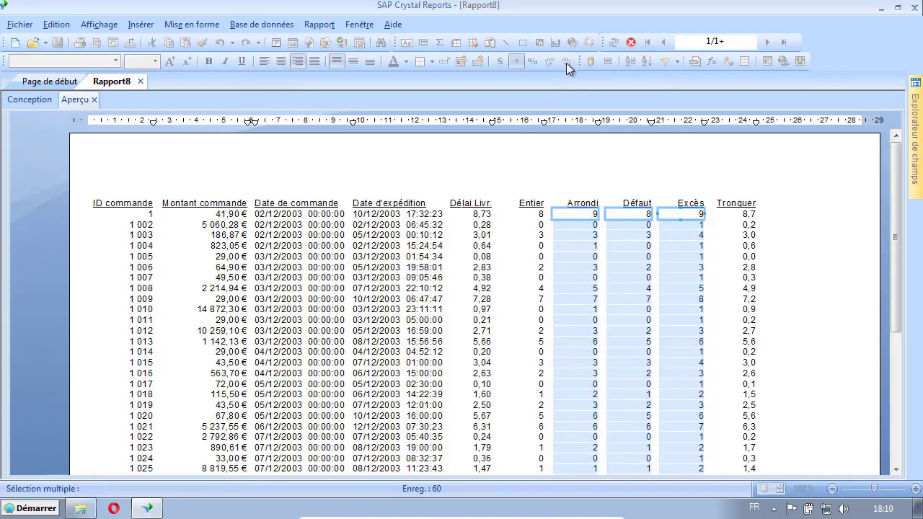
{"action": "left_click", "coordinate": [563, 157]}
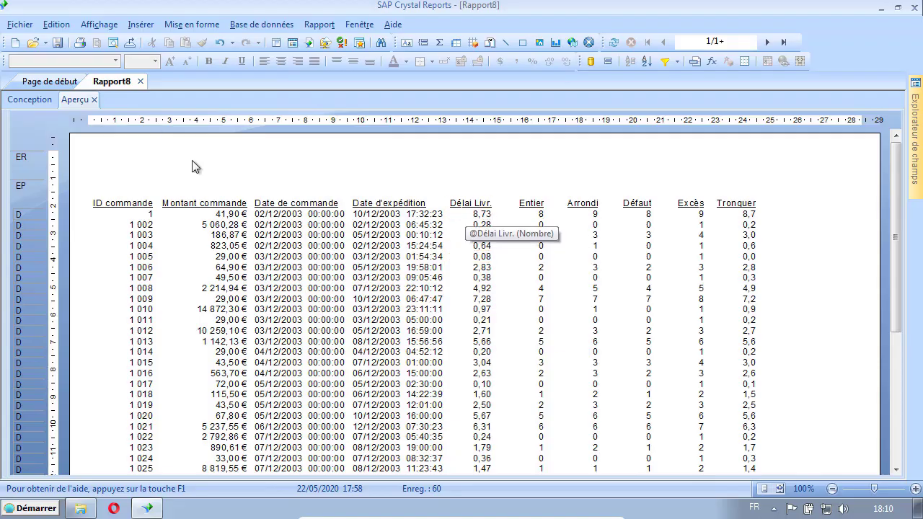
Save the report as FR_737_06_04 Utiliser les fonctions d'arrondi in the Alphorm 737 folder and close it.
{"action": "left_click", "coordinate": [57, 43]}
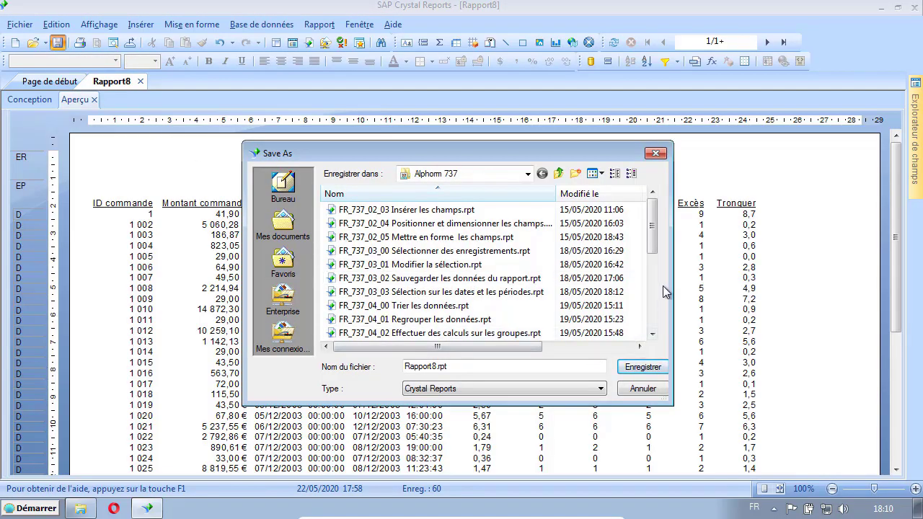
{"action": "left_click_drag", "start_coordinate": [653, 245], "coordinate": [652, 317]}
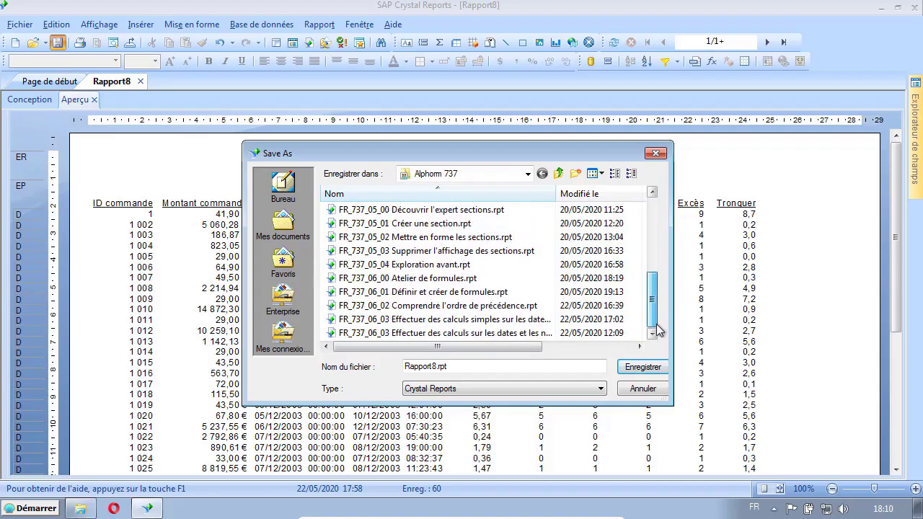
{"action": "left_click", "coordinate": [443, 334]}
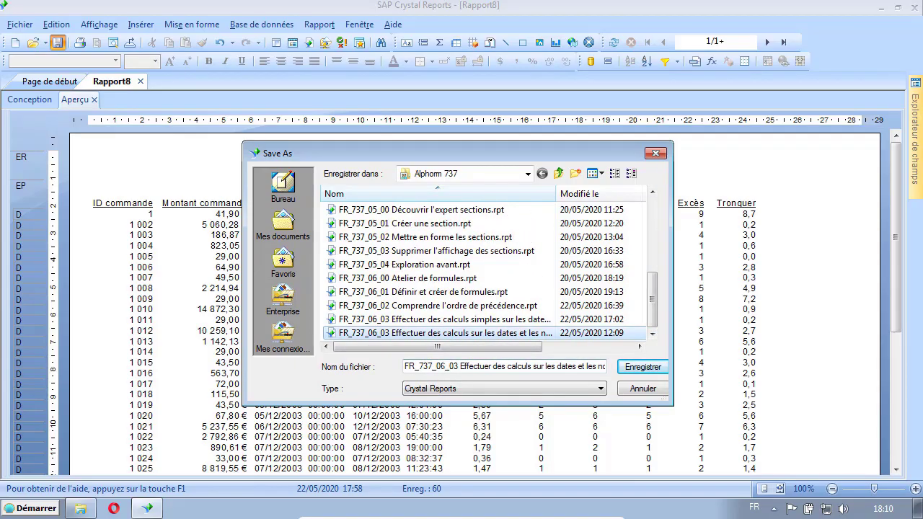
{"action": "left_click", "coordinate": [454, 367]}
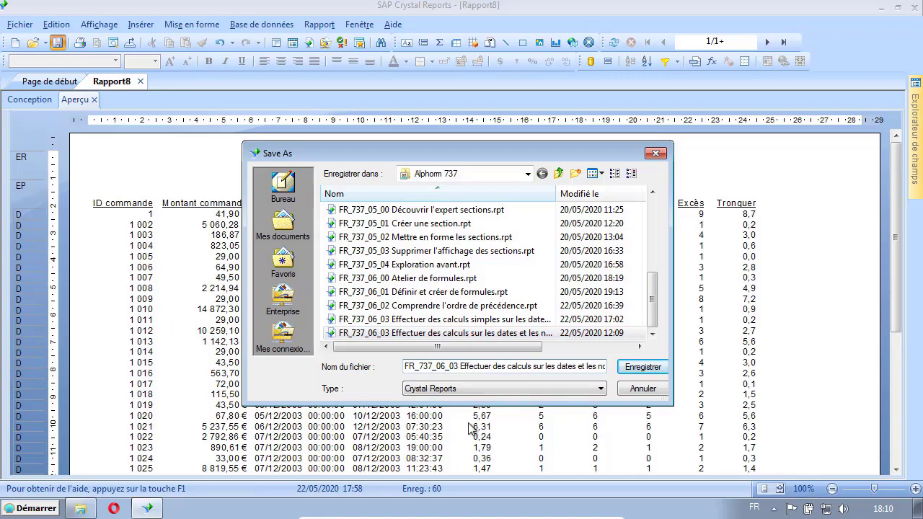
{"action": "key", "text": "Delete"}
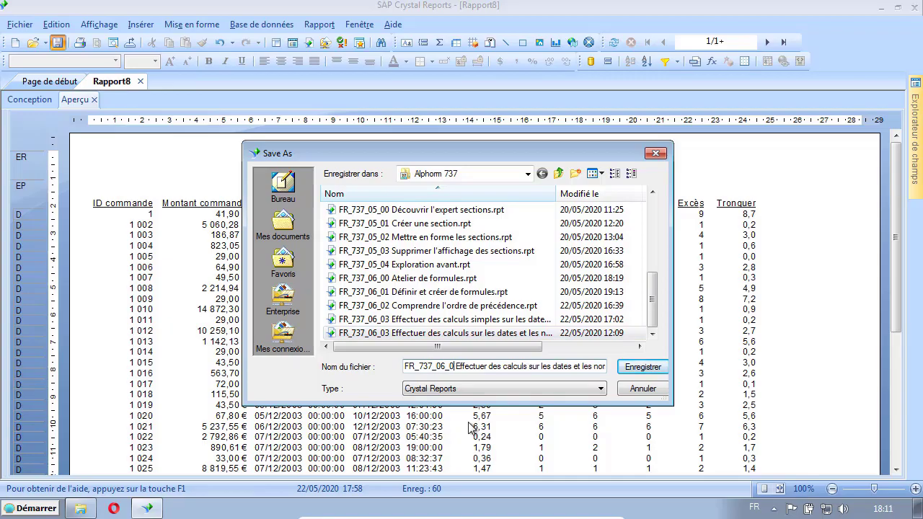
{"action": "type", "text": "4"}
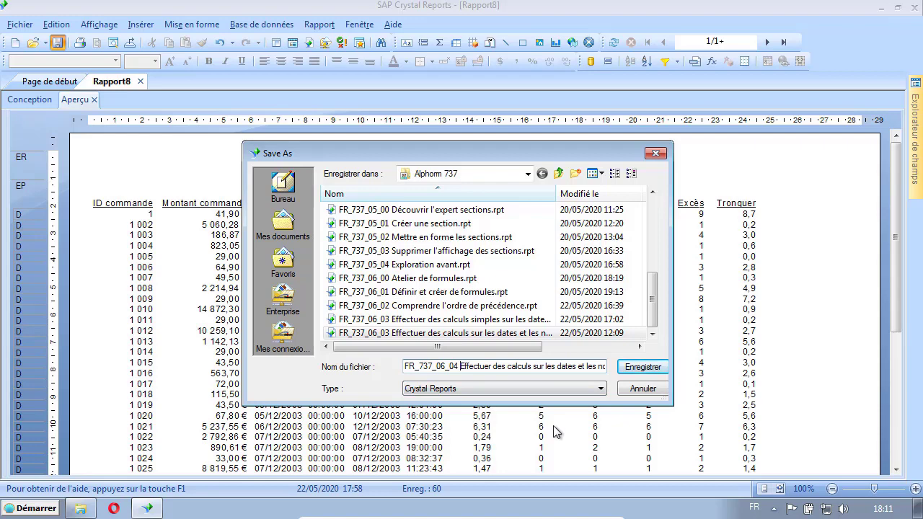
{"action": "key", "text": "Delete"}
{"action": "key", "text": "Delete"}
{"action": "key", "text": "Delete"}
{"action": "key", "text": "Delete"}
{"action": "key", "text": "Delete"}
{"action": "key", "text": "Delete"}
{"action": "key", "text": "Delete"}
{"action": "key", "text": "Delete"}
{"action": "key", "text": "Delete"}
{"action": "key", "text": "Delete"}
{"action": "key", "text": "Delete"}
{"action": "key", "text": "Delete"}
{"action": "key", "text": "Delete"}
{"action": "key", "text": "Delete"}
{"action": "key", "text": "Delete"}
{"action": "key", "text": "Delete"}
{"action": "key", "text": "Delete"}
{"action": "key", "text": "Delete"}
{"action": "key", "text": "Delete"}
{"action": "key", "text": "Delete"}
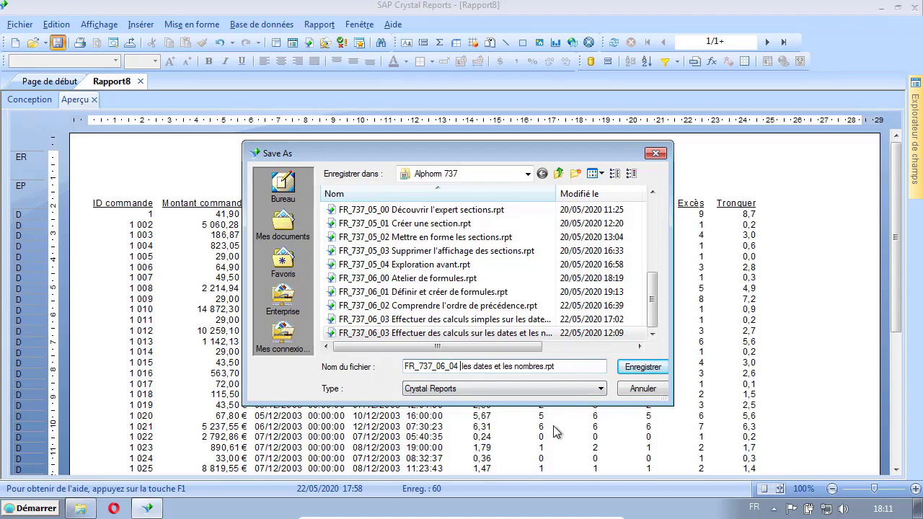
{"action": "key", "text": "Delete"}
{"action": "key", "text": "Delete"}
{"action": "key", "text": "Delete"}
{"action": "key", "text": "Delete"}
{"action": "key", "text": "Delete"}
{"action": "key", "text": "Delete"}
{"action": "key", "text": "Delete"}
{"action": "key", "text": "Delete"}
{"action": "key", "text": "Delete"}
{"action": "key", "text": "Delete"}
{"action": "key", "text": "Delete"}
{"action": "key", "text": "Delete"}
{"action": "key", "text": "Delete"}
{"action": "key", "text": "Delete"}
{"action": "key", "text": "Delete"}
{"action": "key", "text": "Delete"}
{"action": "key", "text": "Delete"}
{"action": "key", "text": "Delete"}
{"action": "key", "text": "Delete"}
{"action": "key", "text": "Delete"}
{"action": "type", "text": "Ut"}
{"action": "type", "text": "tions d'arrondi"}
{"action": "key", "text": "Return"}
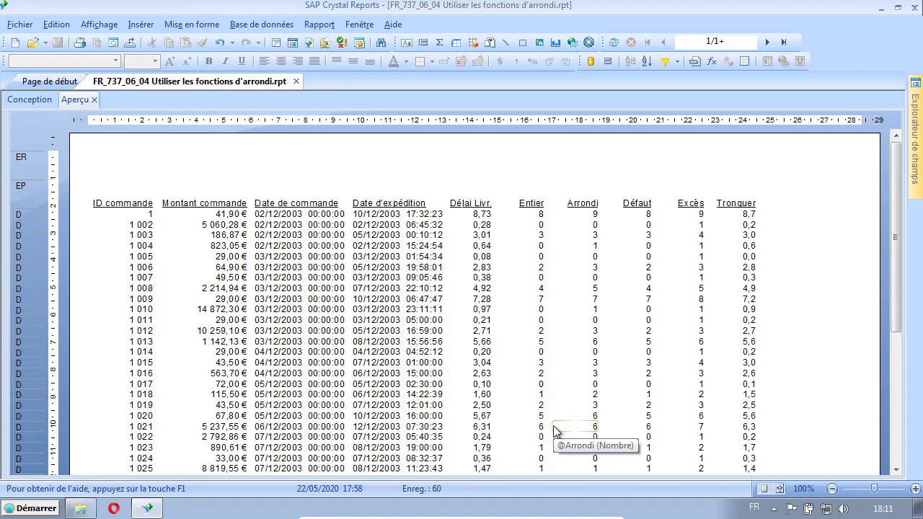
{"action": "left_click", "coordinate": [21, 26]}
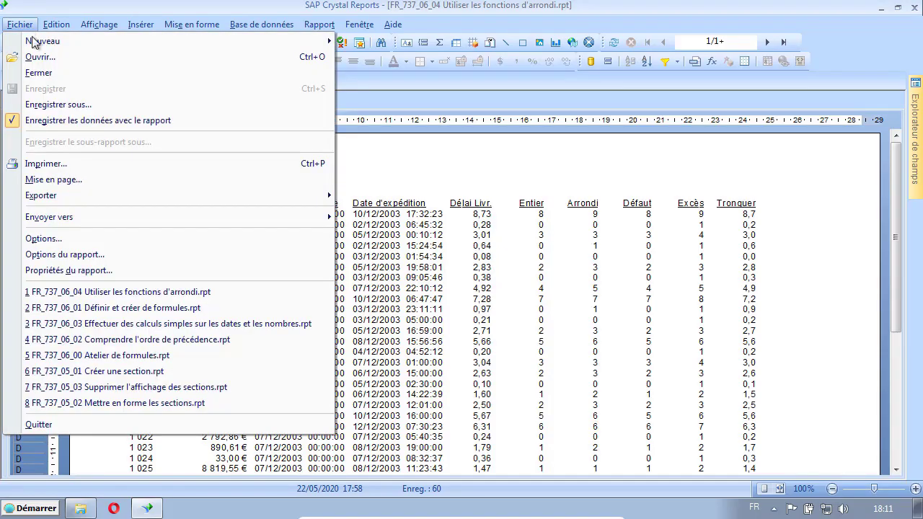
{"action": "left_click", "coordinate": [48, 72]}
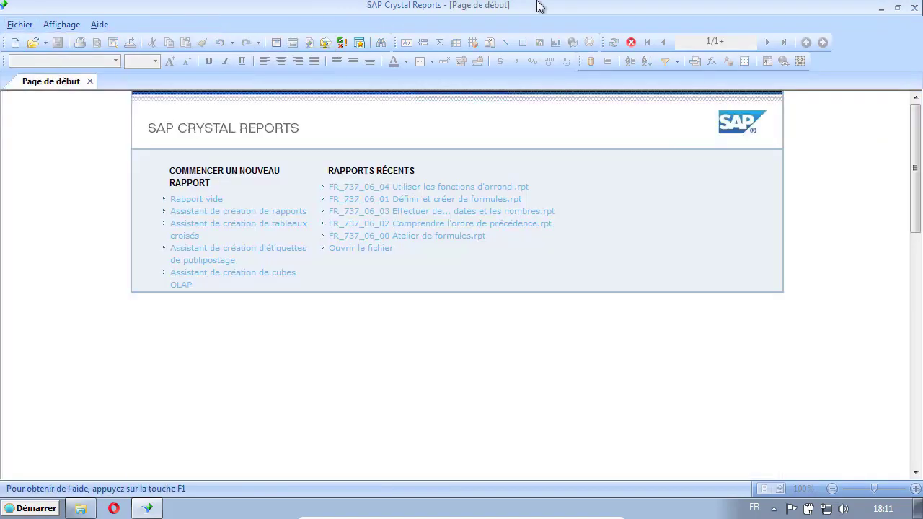